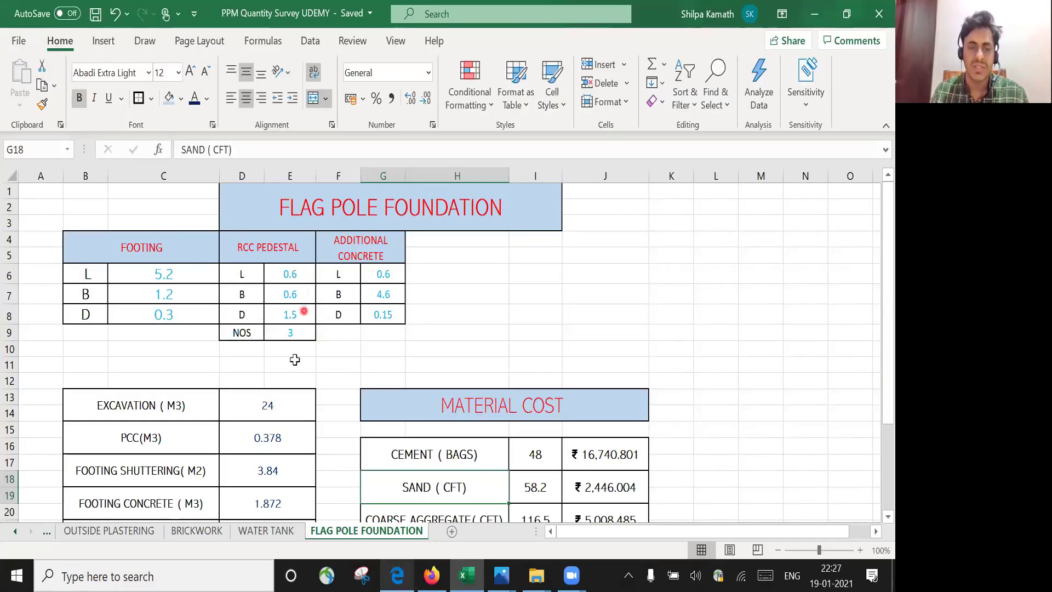
Compare the sheet's footing, RCC pedestal and additional concrete dimensions with Section AA in the flagpole foundation PDF.
click(395, 574)
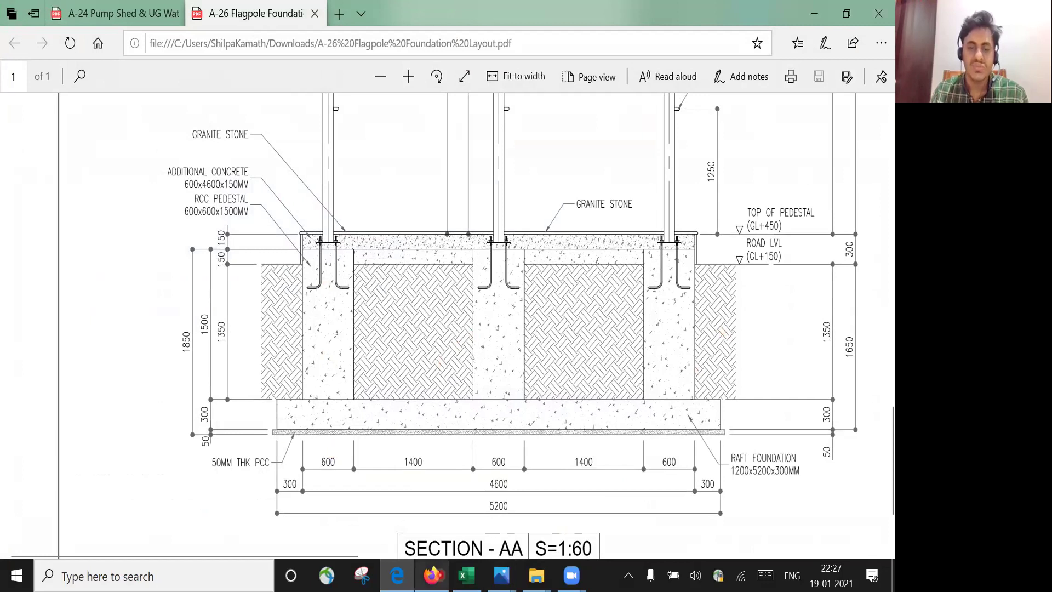
key(alt+Tab)
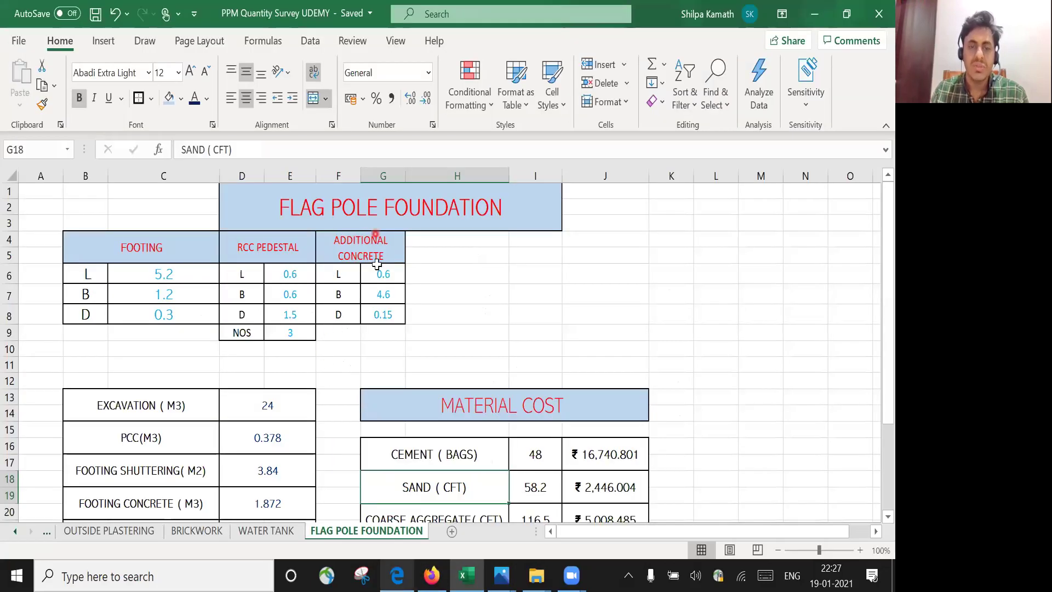
click(396, 574)
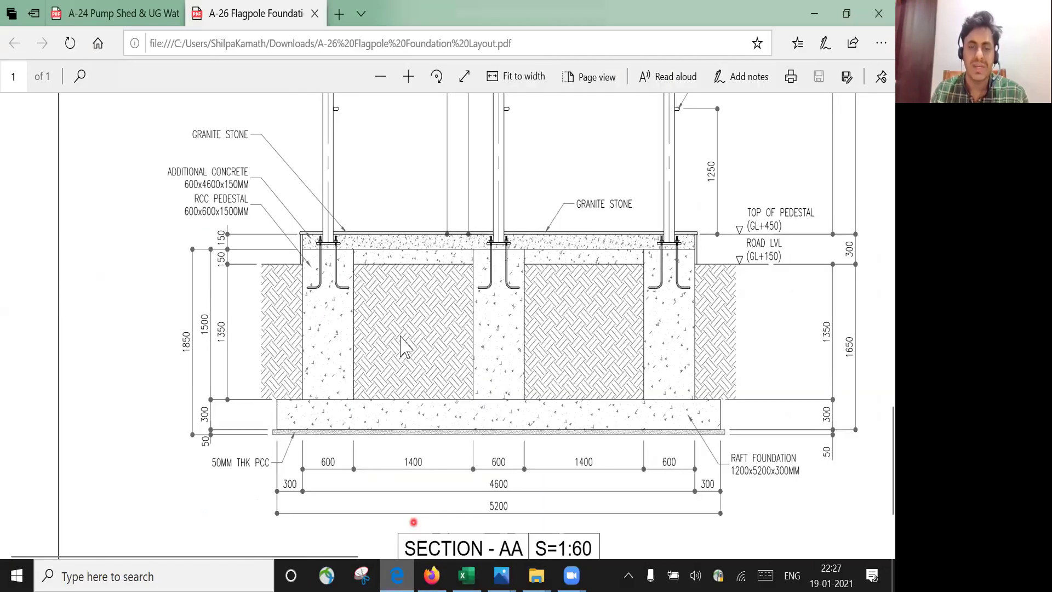
scroll(266, 230, up, 1)
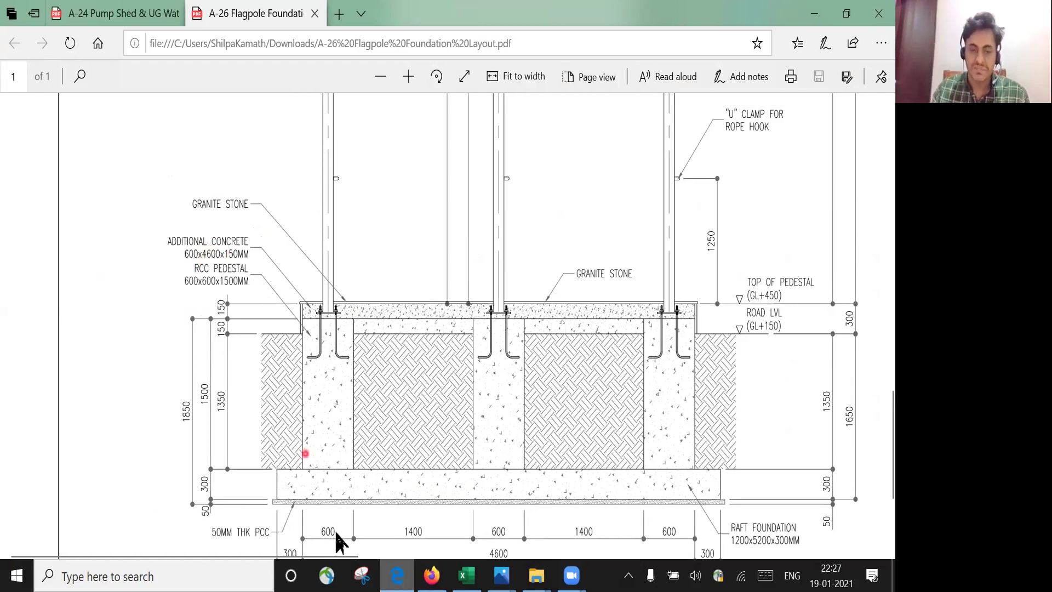
key(alt+Tab)
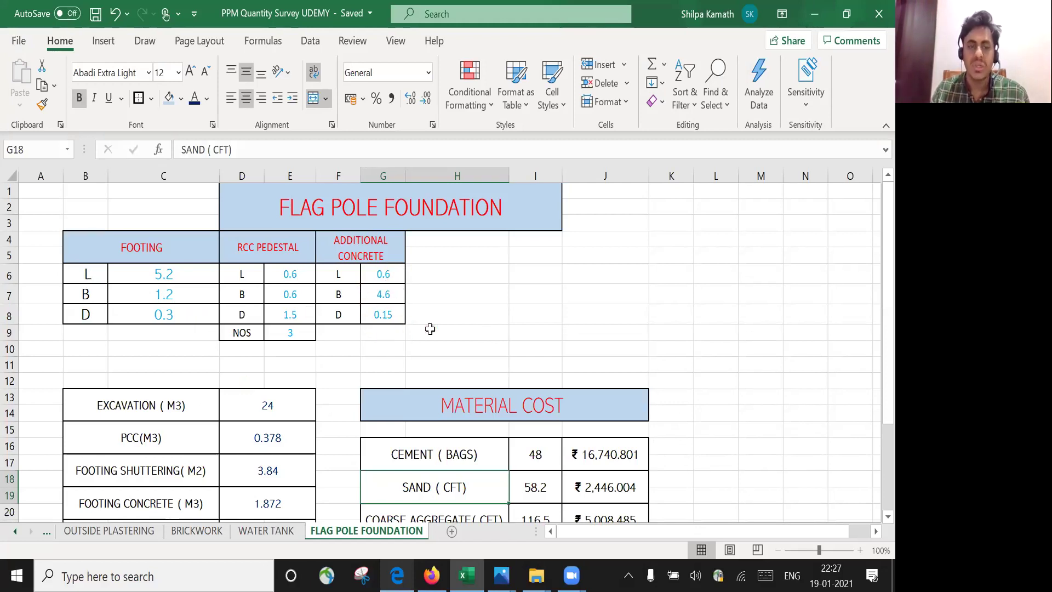
Review the quantities and the material cost table down to the total cost on the FLAG POLE FOUNDATION sheet.
scroll(430, 326, down, 1)
scroll(326, 364, down, 3)
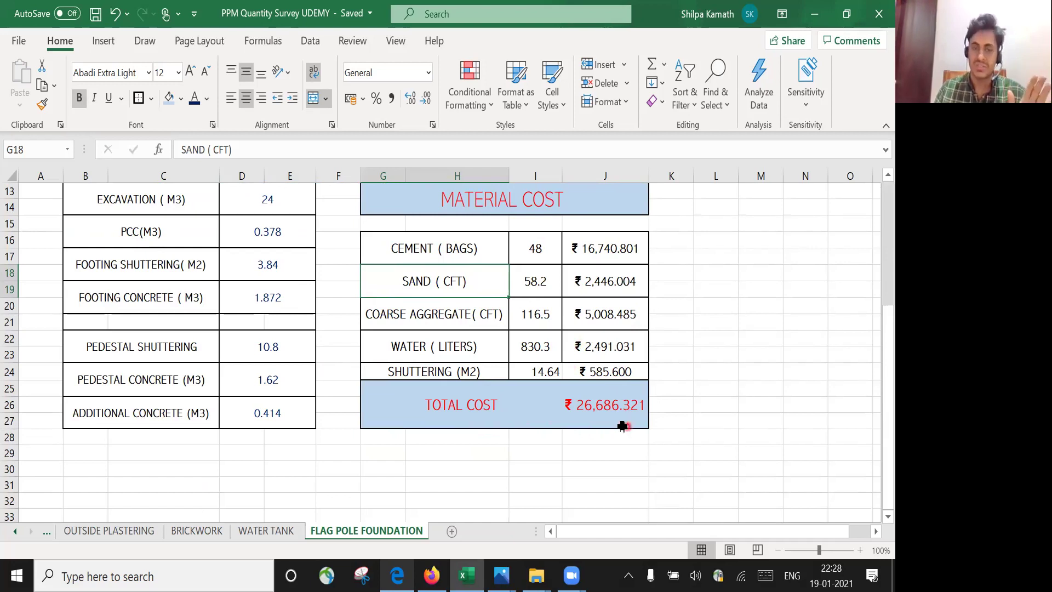
scroll(621, 426, up, 3)
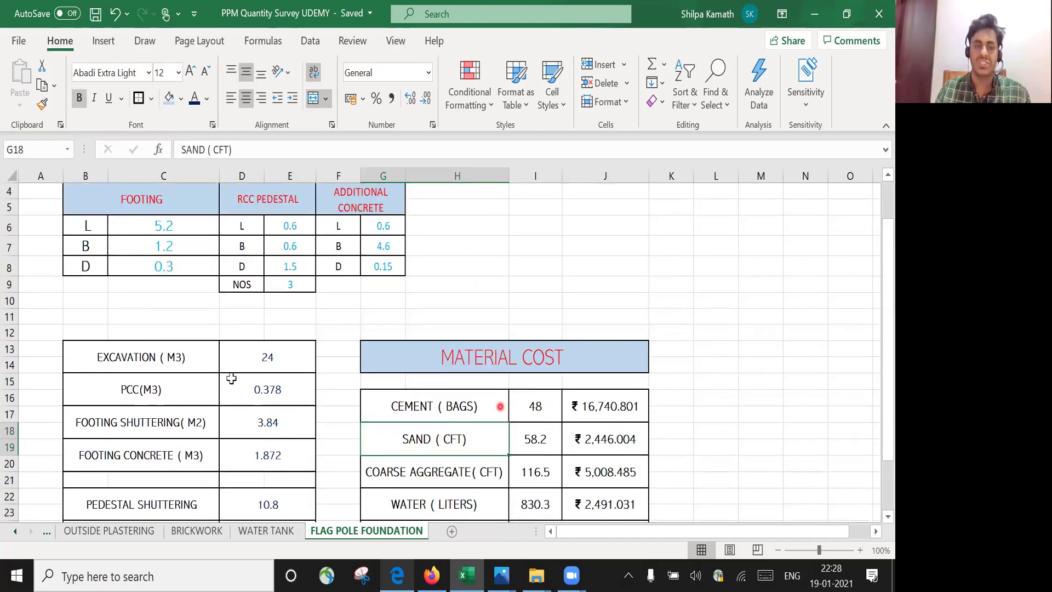
Examine the excavation formula in D13 and check its depth terms against Section AA and Section BB of the PDF drawing.
click(276, 359)
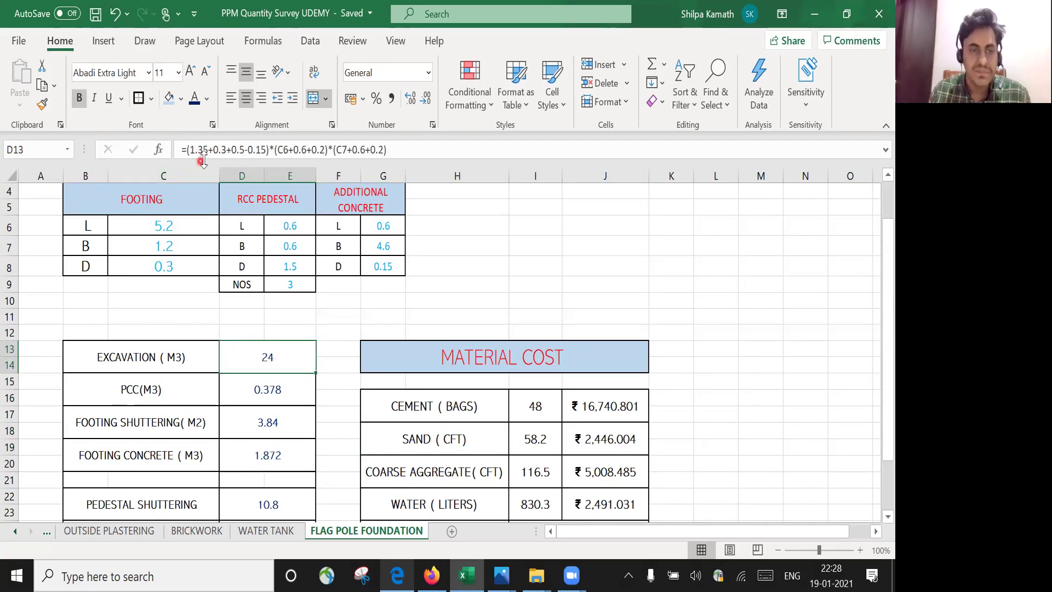
scroll(257, 357, up, 1)
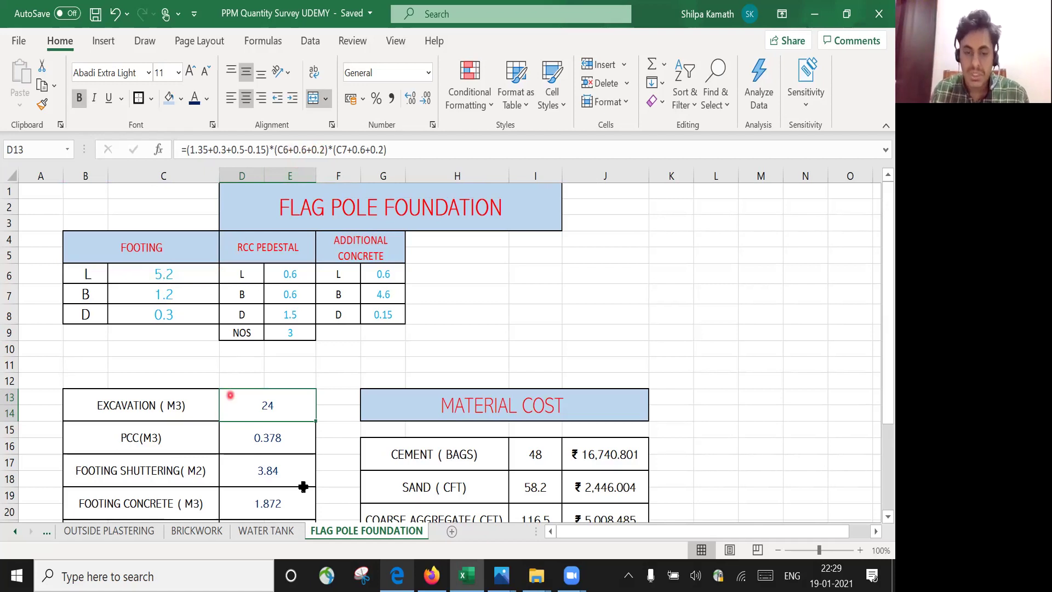
click(398, 493)
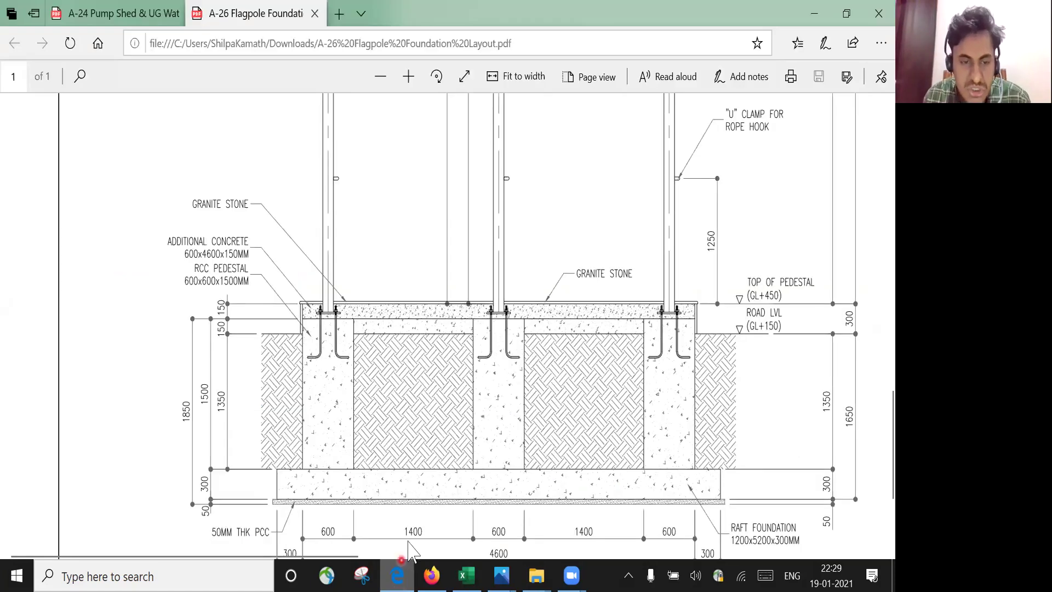
scroll(408, 548, down, 1)
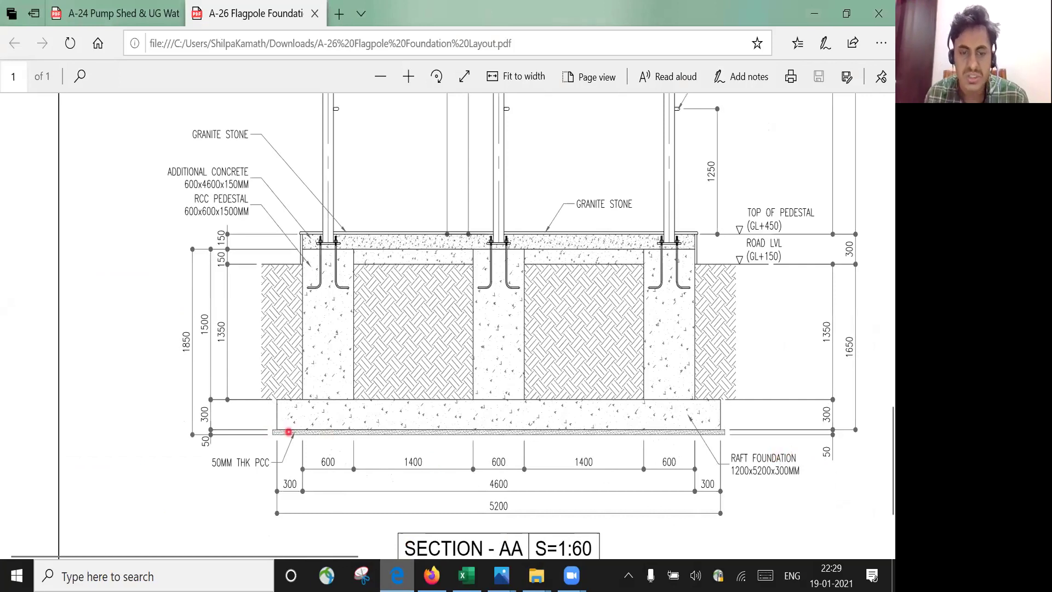
key(alt+Tab)
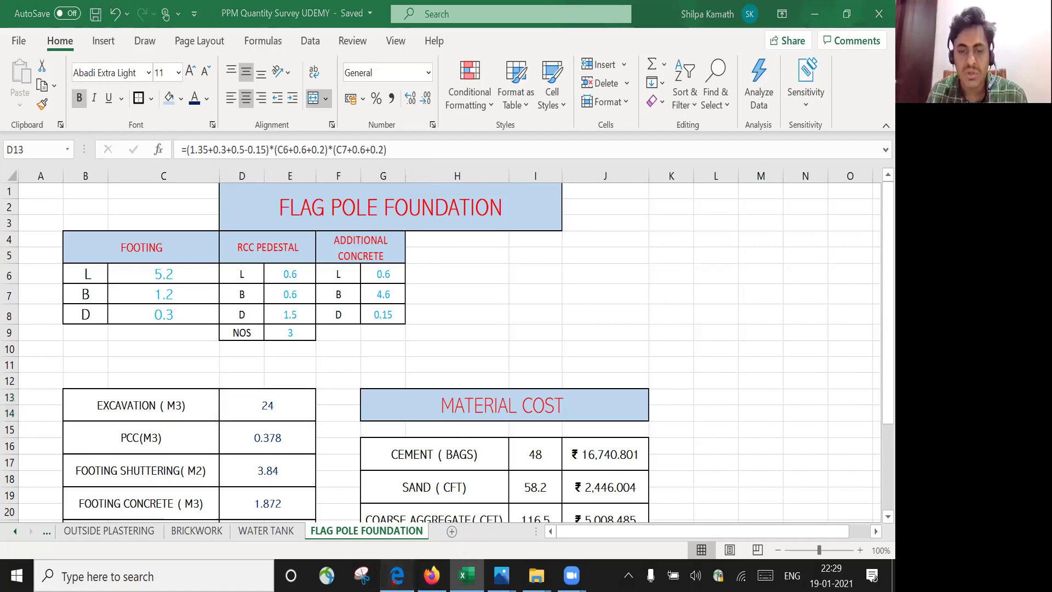
click(396, 575)
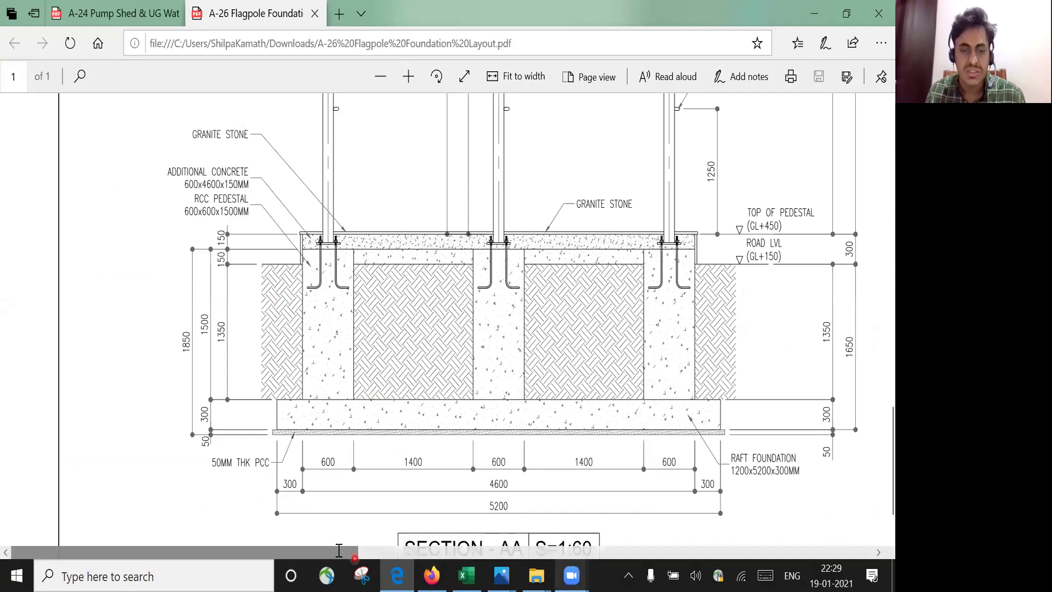
drag(339, 550, 578, 548)
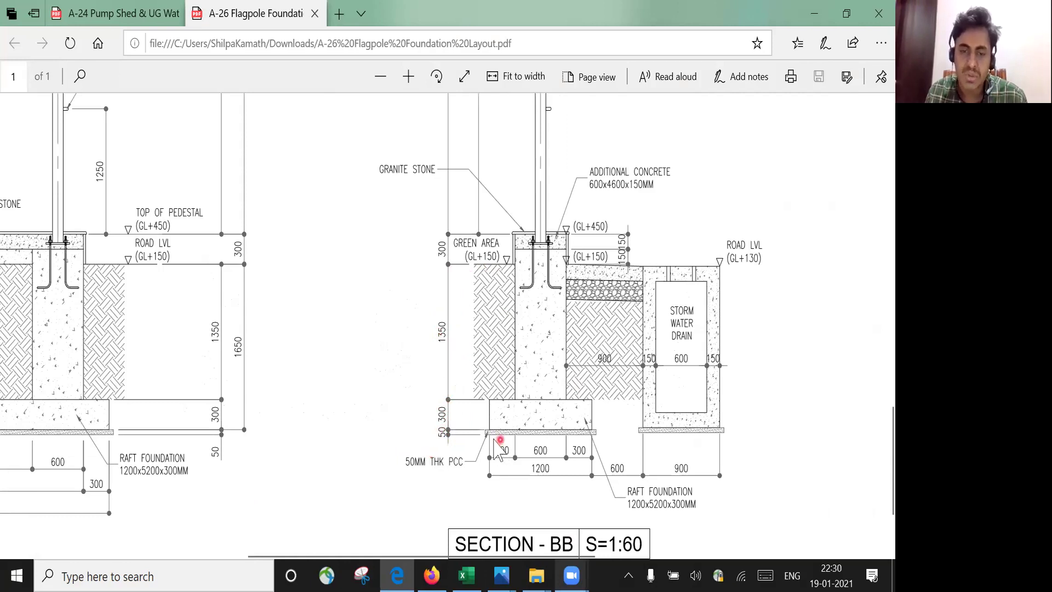
Open Calculator, keep it on top of other windows and place it beside Section BB of the drawing.
click(224, 585)
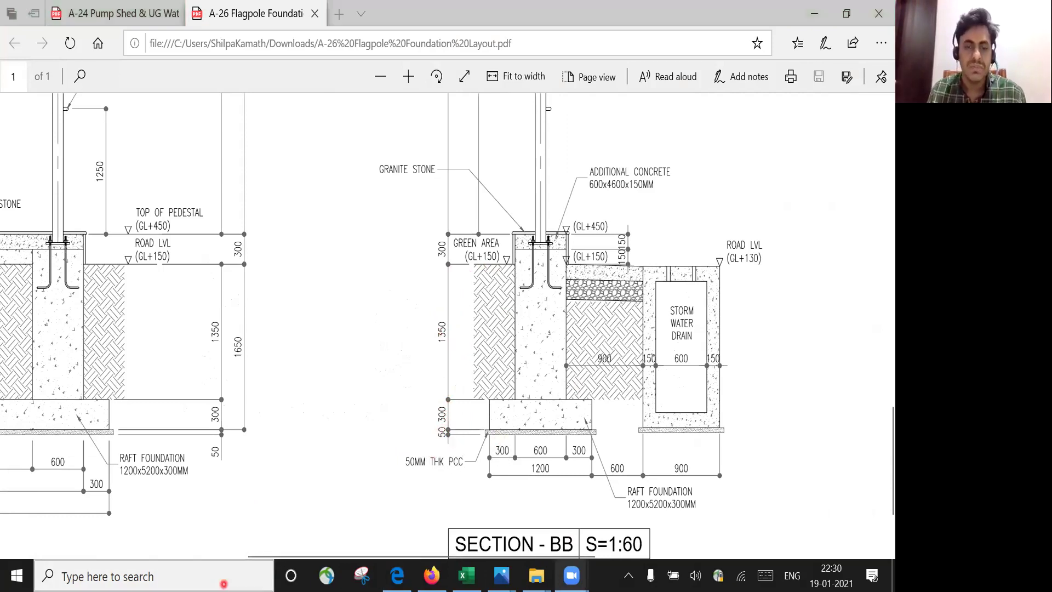
text(c)
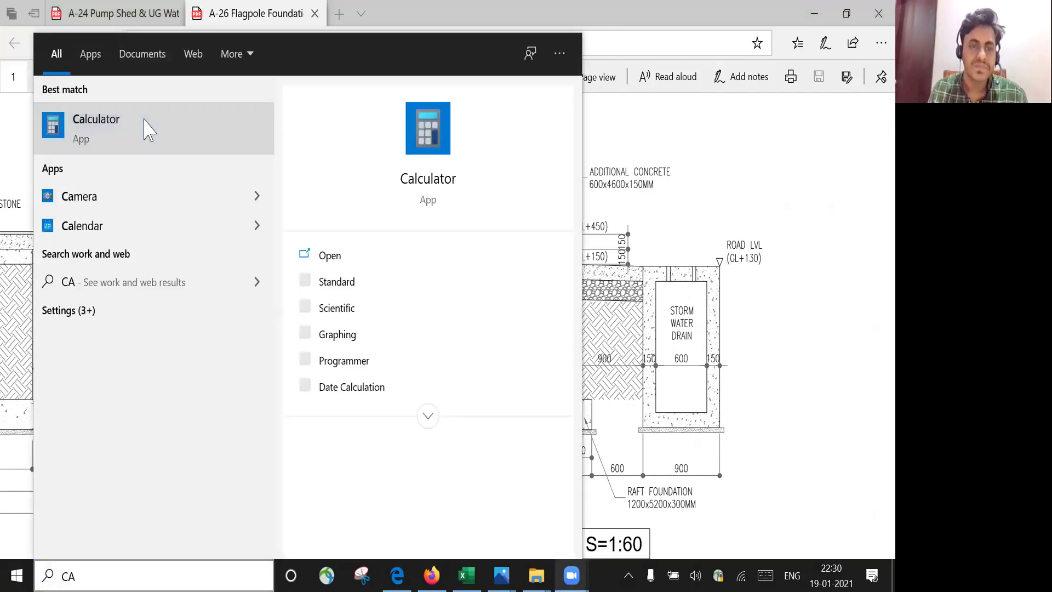
click(145, 122)
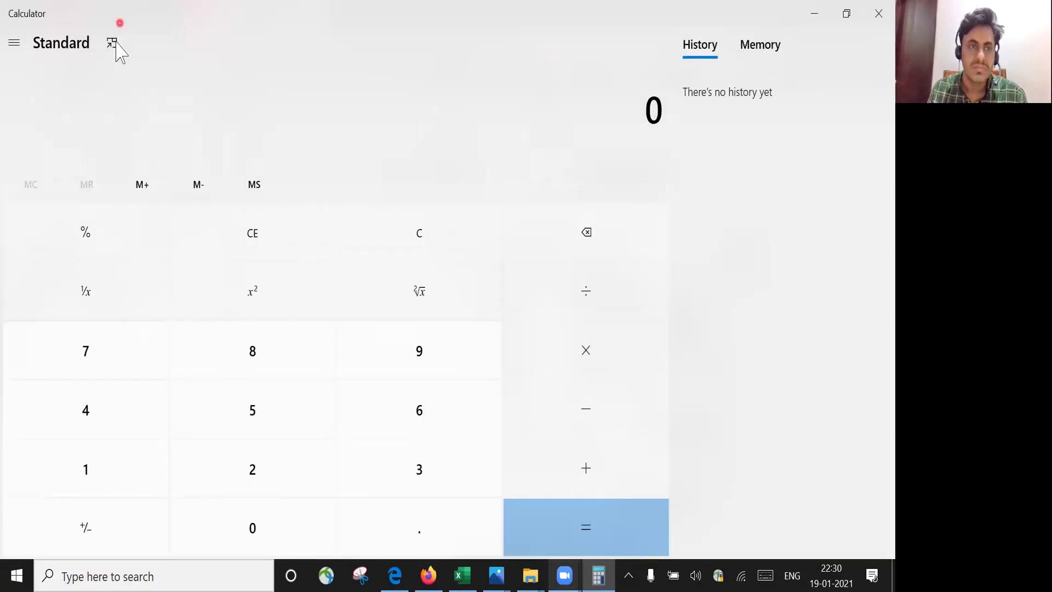
click(112, 43)
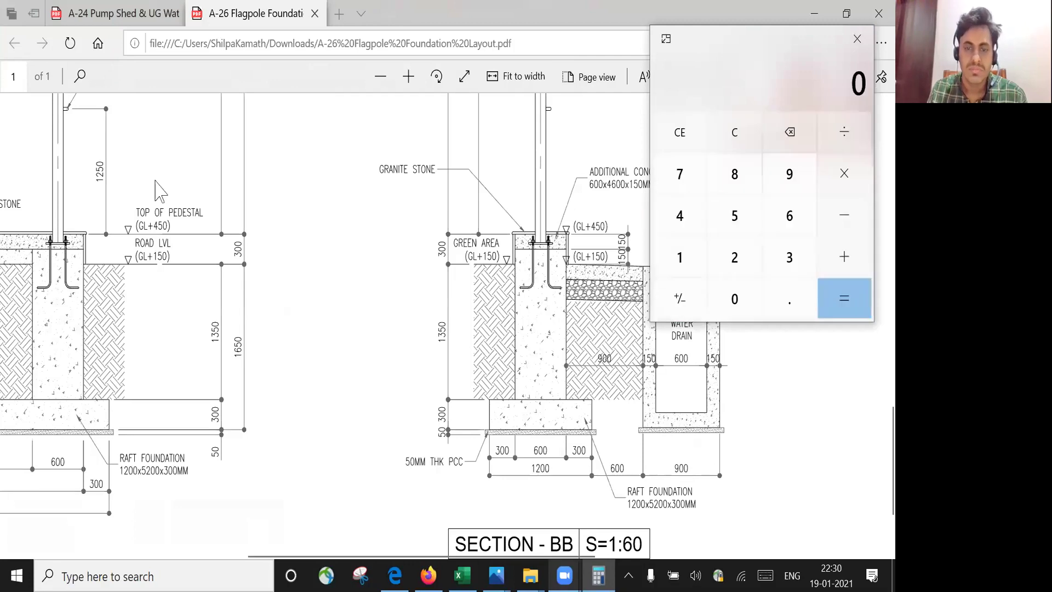
drag(758, 53, 166, 159)
click(88, 362)
click(197, 405)
click(198, 363)
click(141, 322)
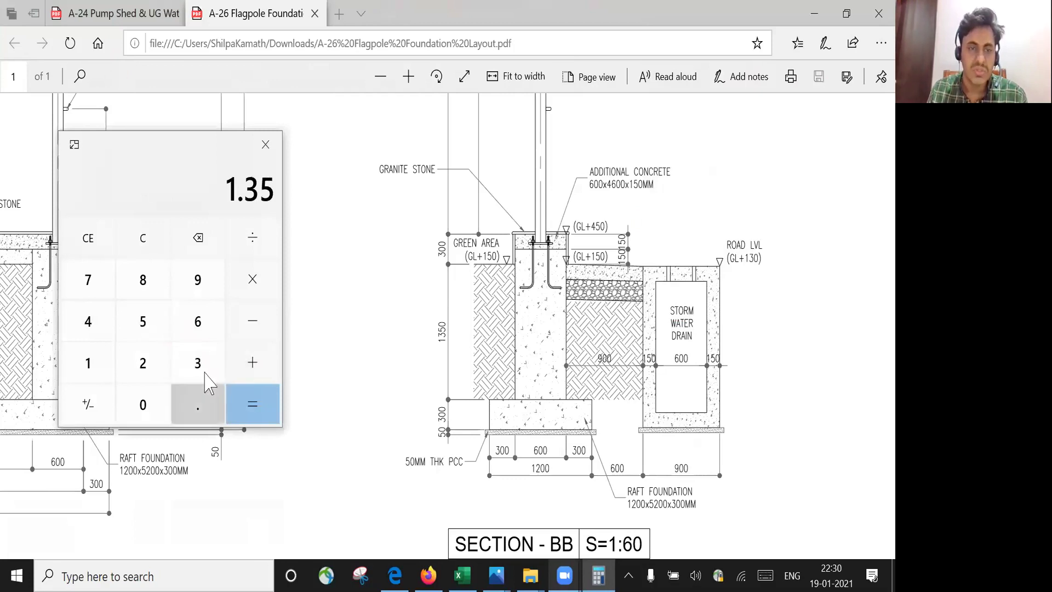
click(197, 363)
click(110, 240)
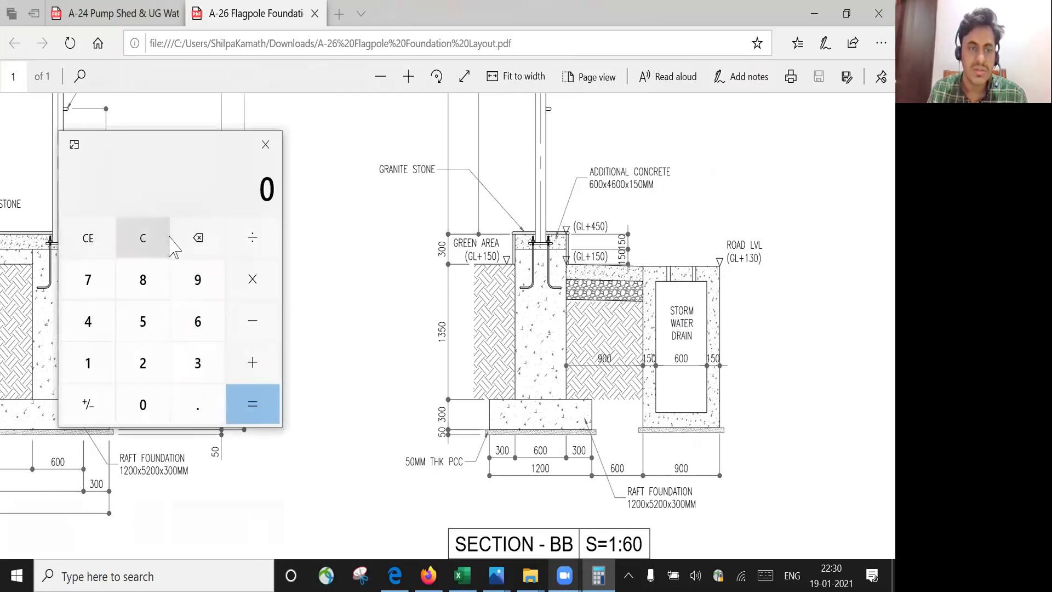
Add the depths 1.35, 0.3 and 0.05 from Section BB in the calculator.
click(106, 367)
click(199, 406)
click(198, 364)
click(158, 328)
click(214, 407)
click(211, 369)
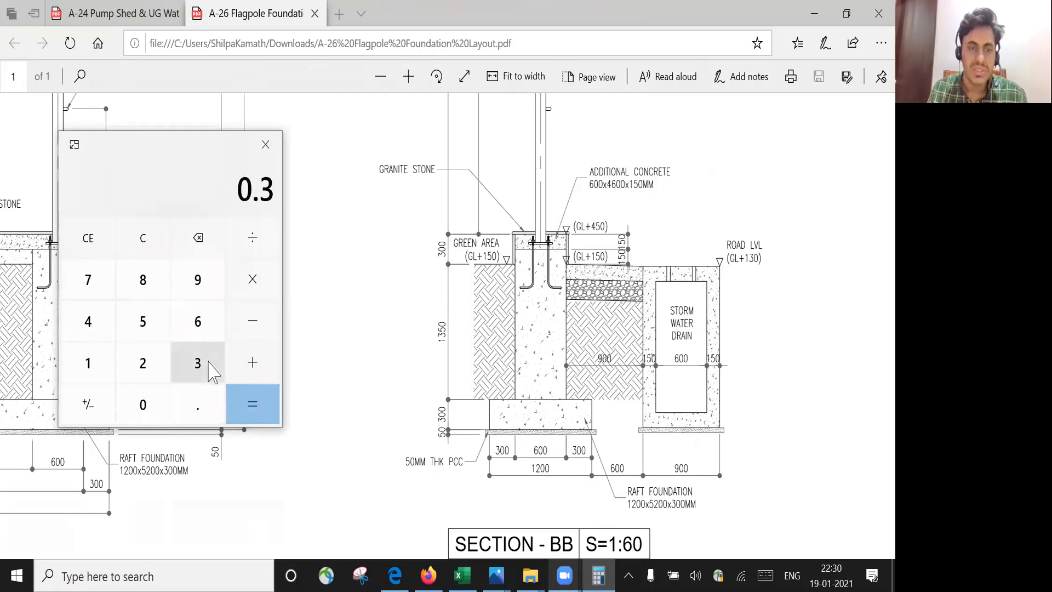
click(255, 366)
click(179, 418)
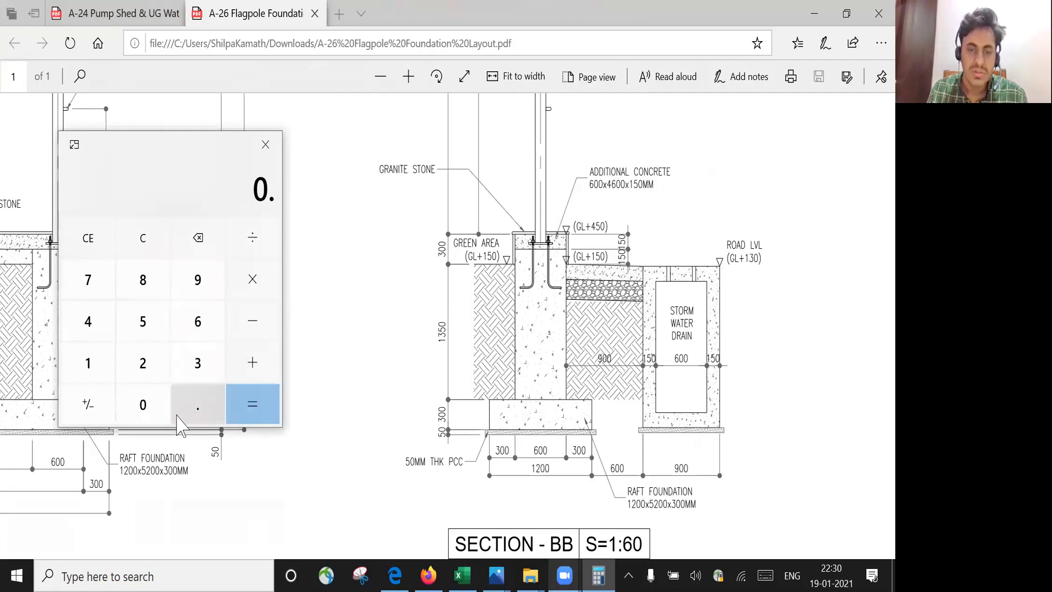
click(143, 404)
click(143, 322)
click(252, 408)
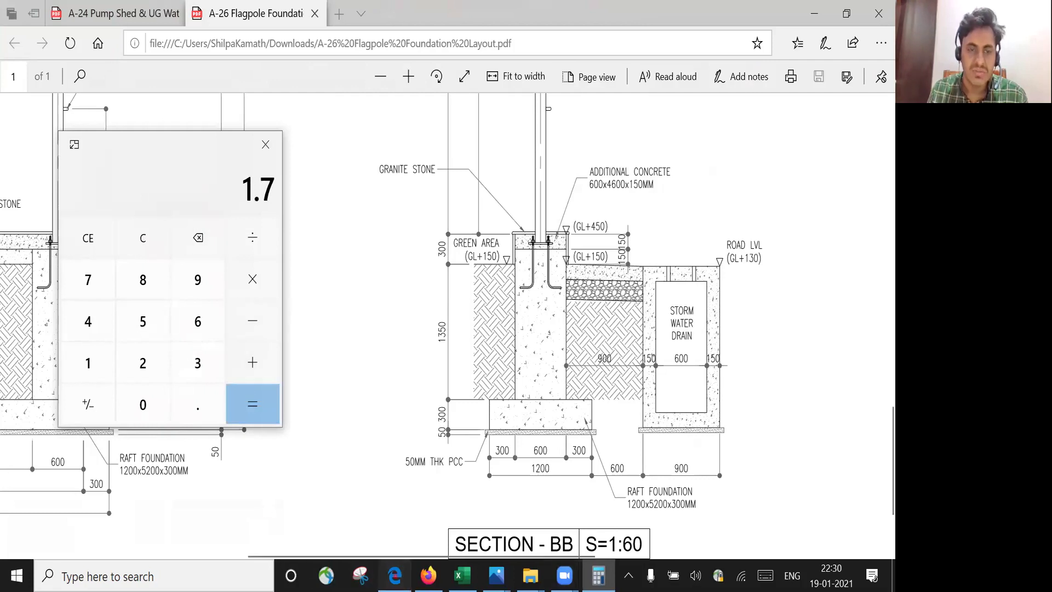
Check the excavation formula in the sheet against Section BB and subtract 0.15 from the depth sum in the calculator.
click(462, 576)
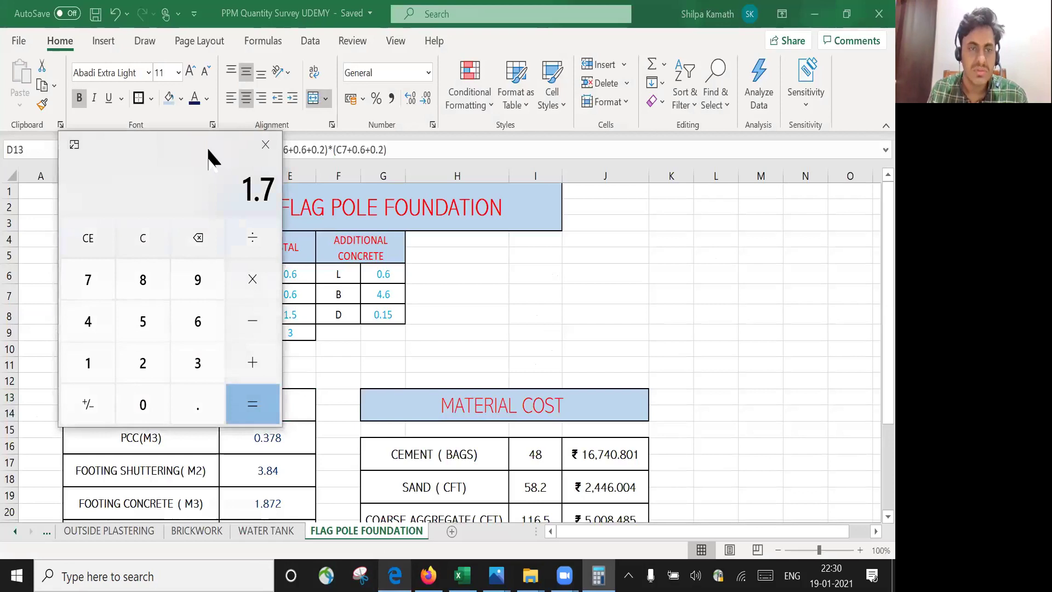
drag(208, 157, 220, 204)
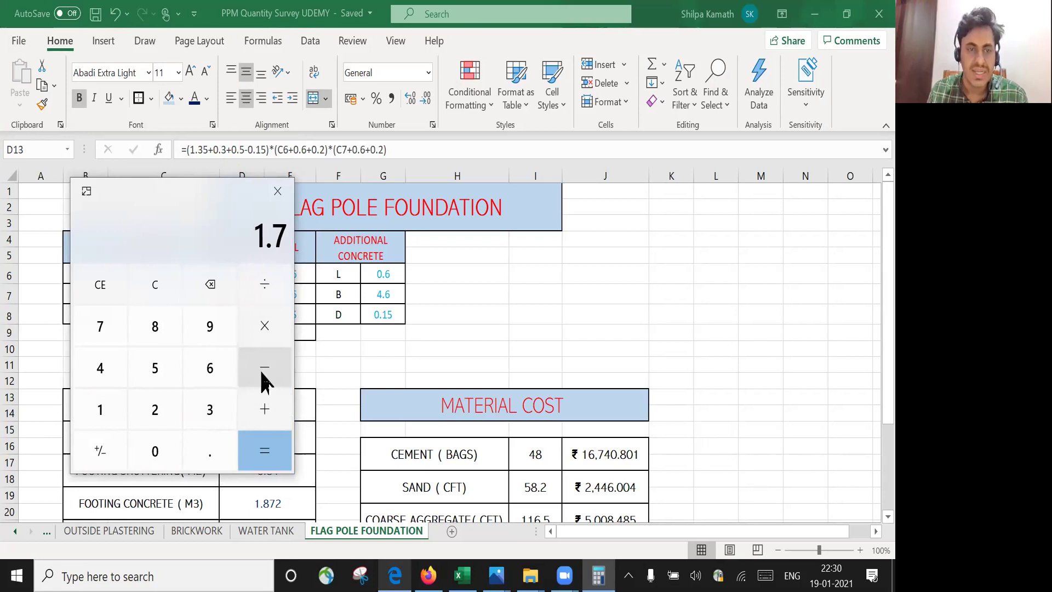
click(395, 574)
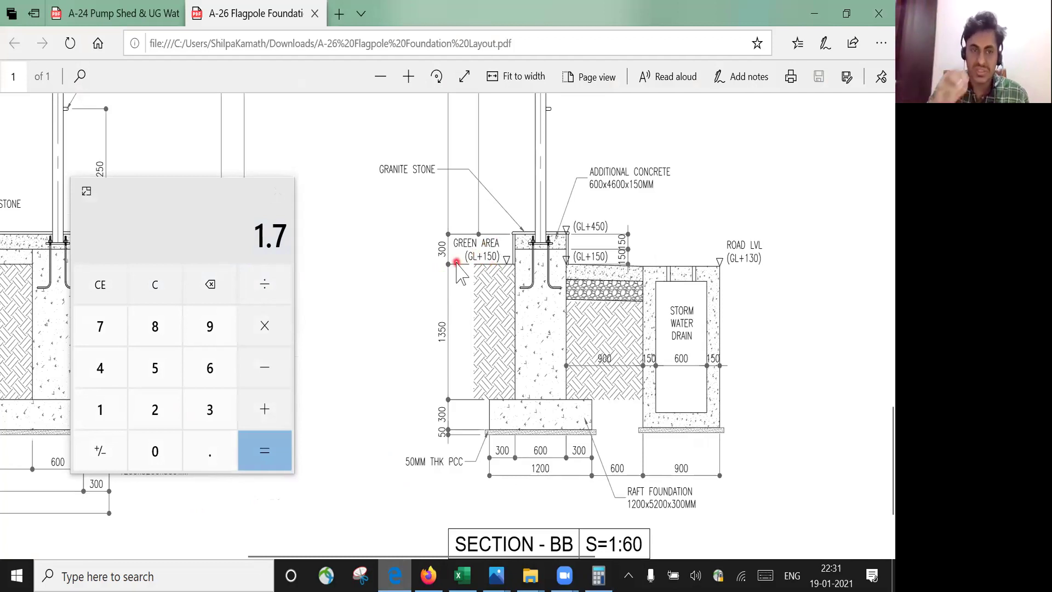
click(260, 378)
click(167, 448)
click(210, 452)
click(113, 424)
click(154, 377)
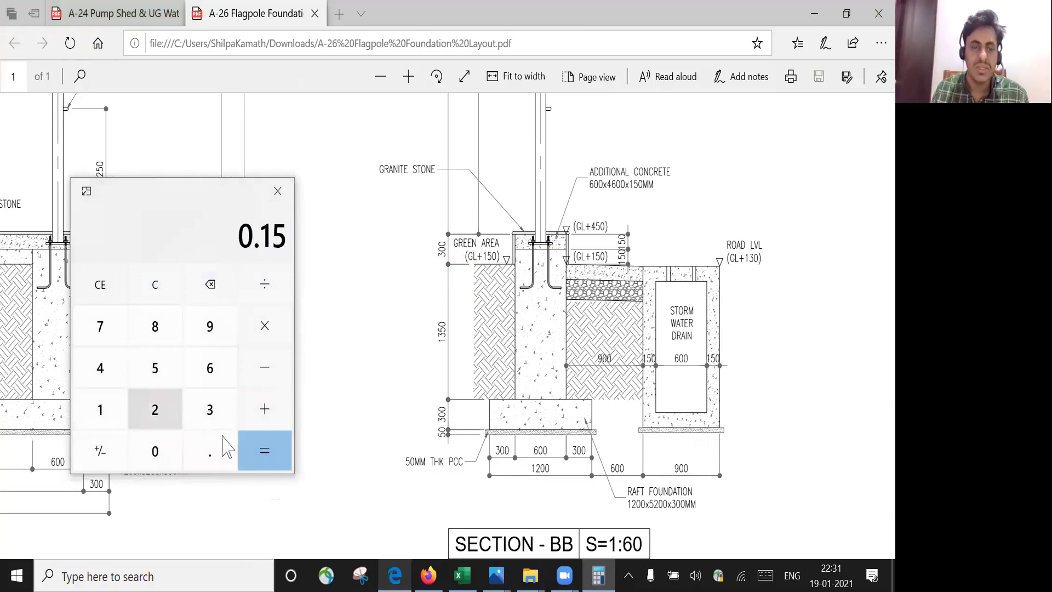
click(263, 447)
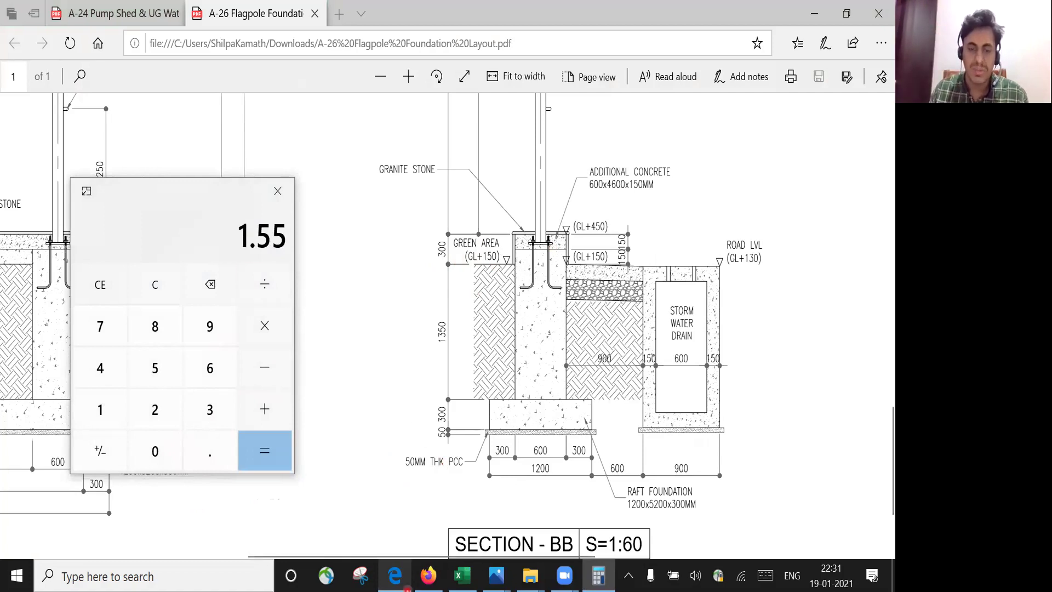
Close the calculator and correct the 0.5 term to 0.05 in the excavation formula in D13 of the Excel sheet.
click(462, 576)
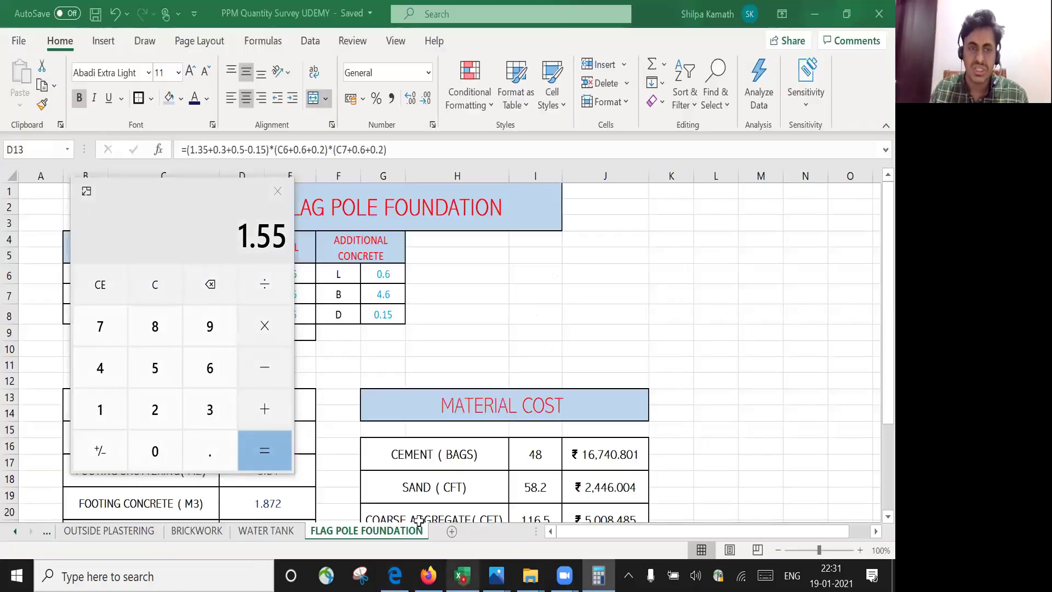
click(278, 191)
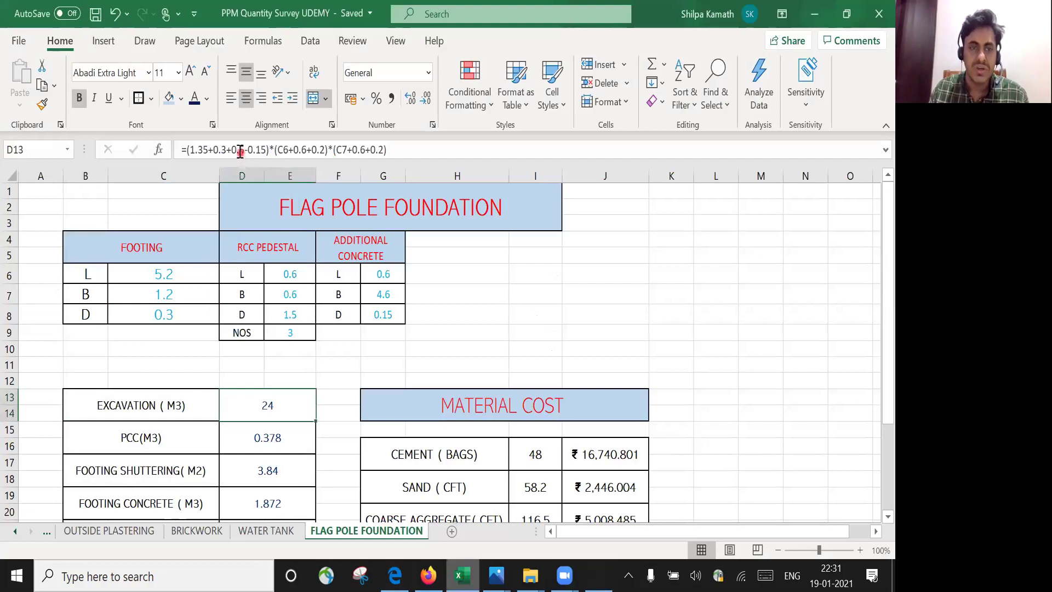
click(240, 150)
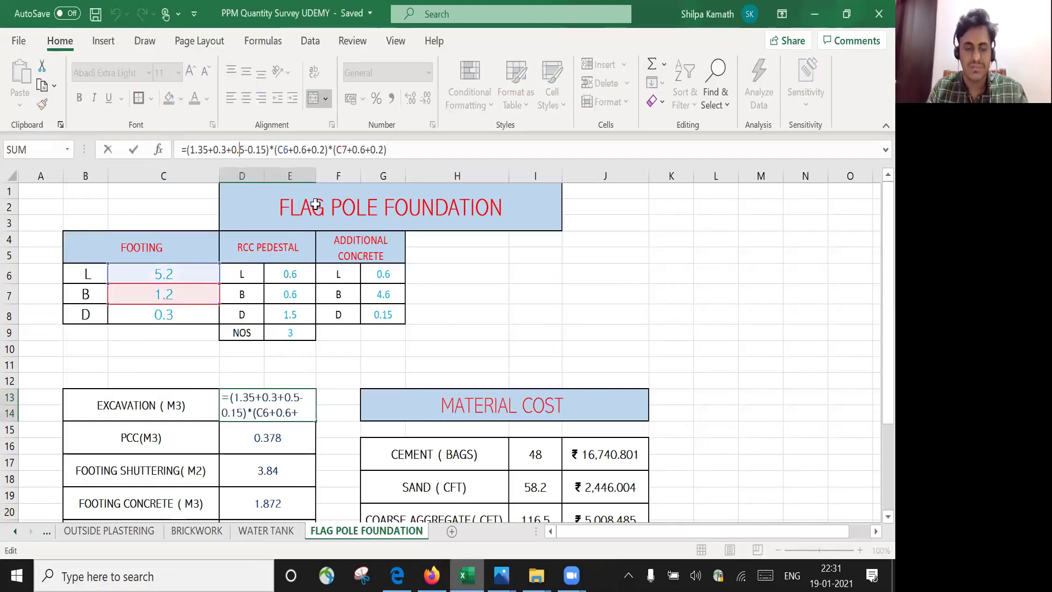
text(0)
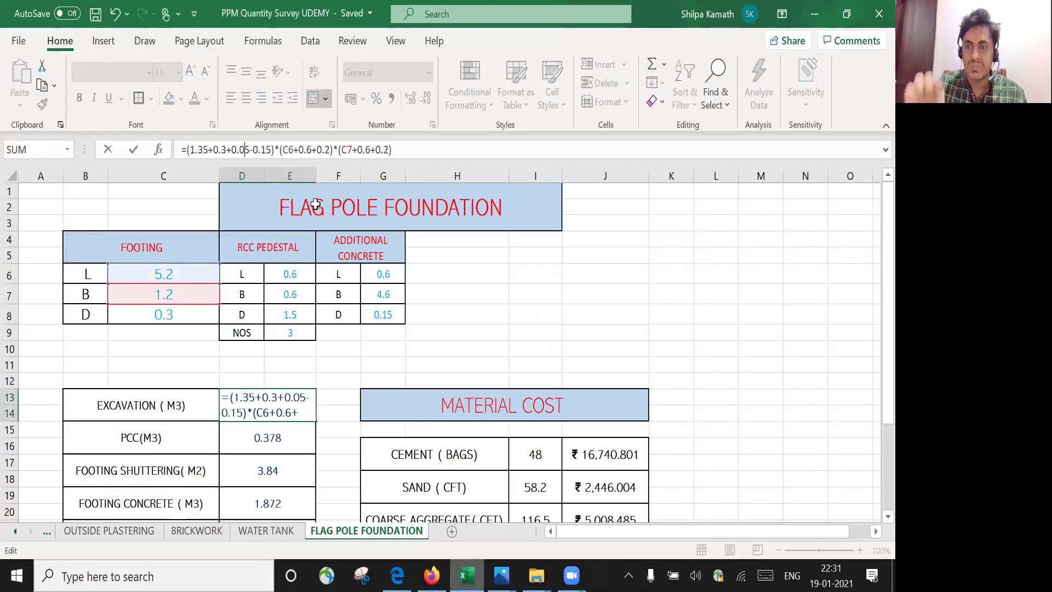
click(463, 143)
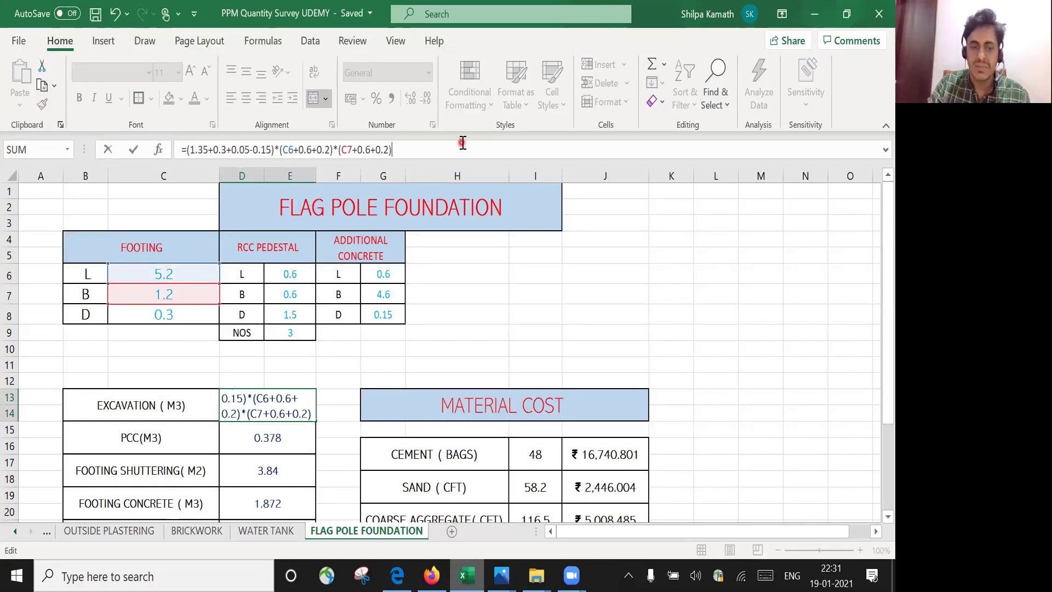
key(Return)
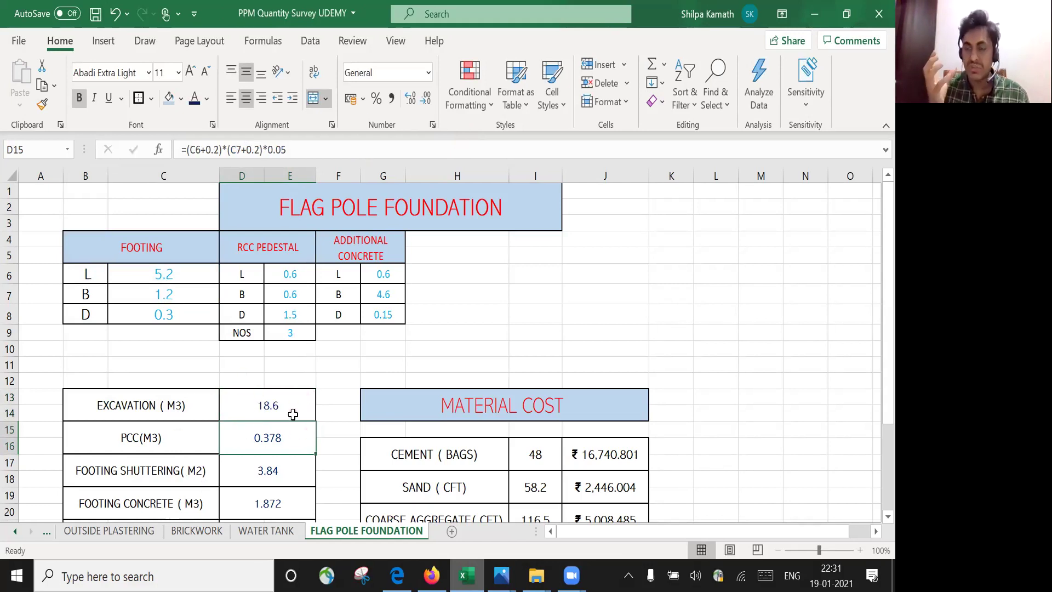
scroll(293, 415, down, 1)
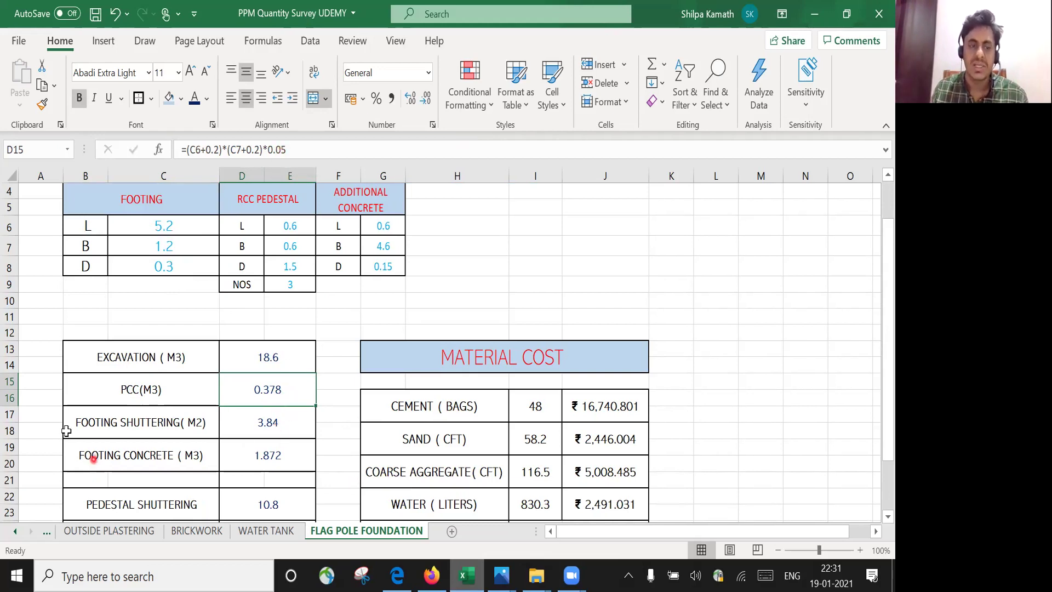
Re-enter the footing shuttering formula in D17 as =2*(C6+C7)*C8.
click(263, 431)
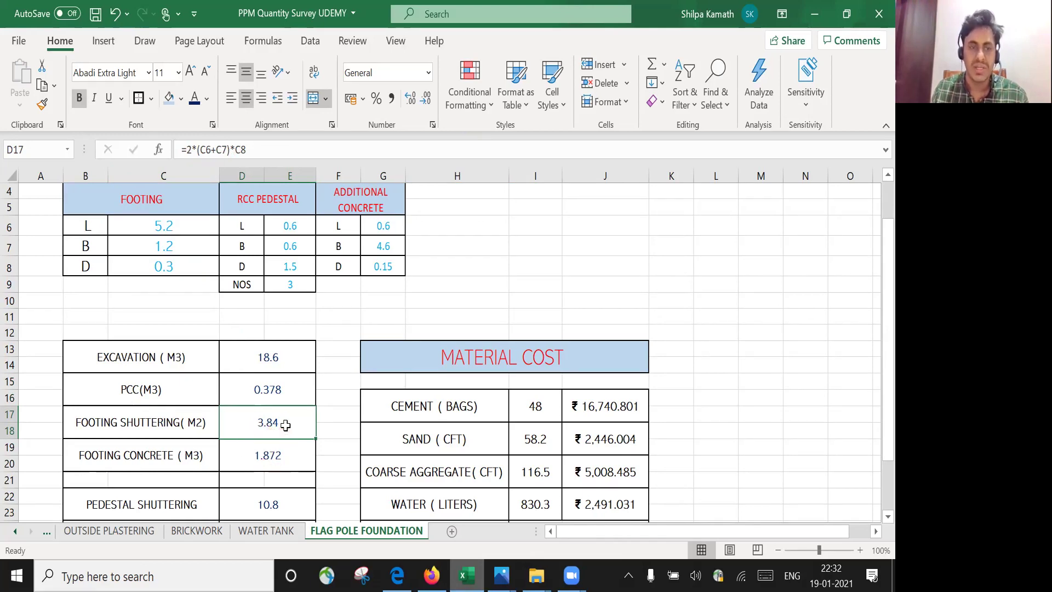
text(=2)
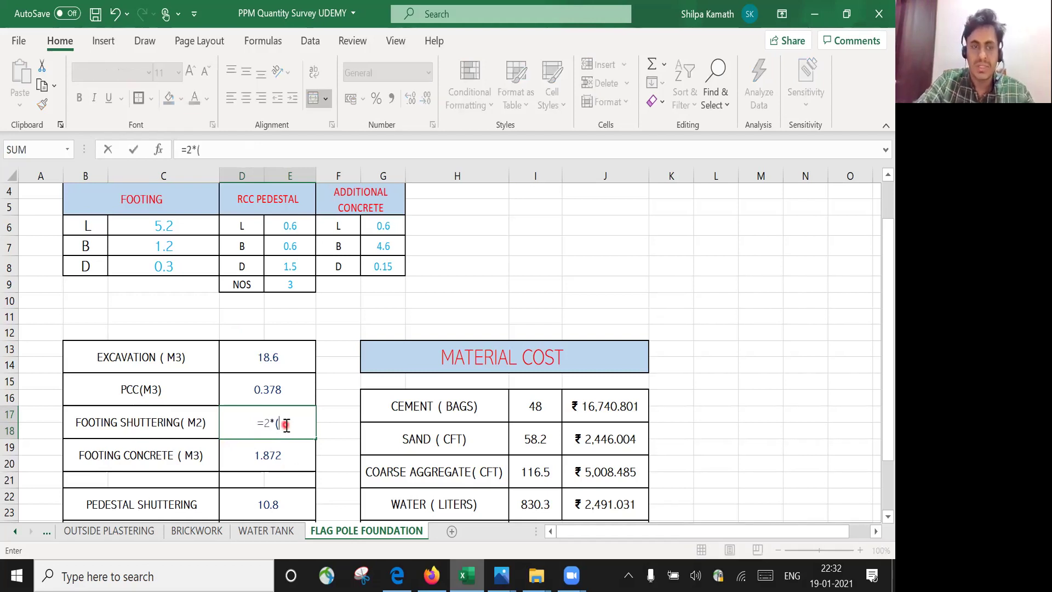
text(*()
click(191, 231)
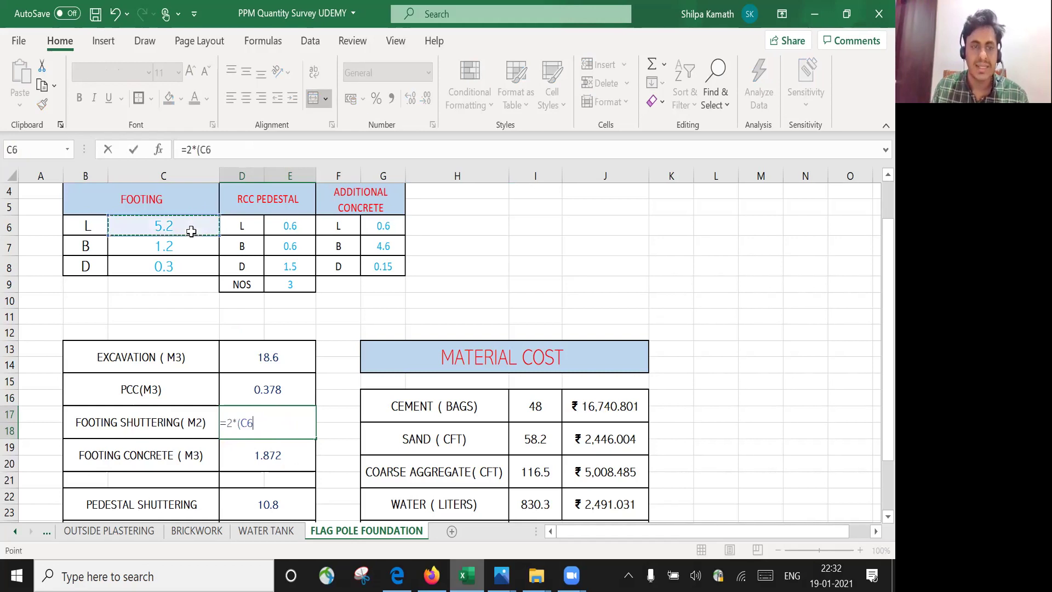
text(+)
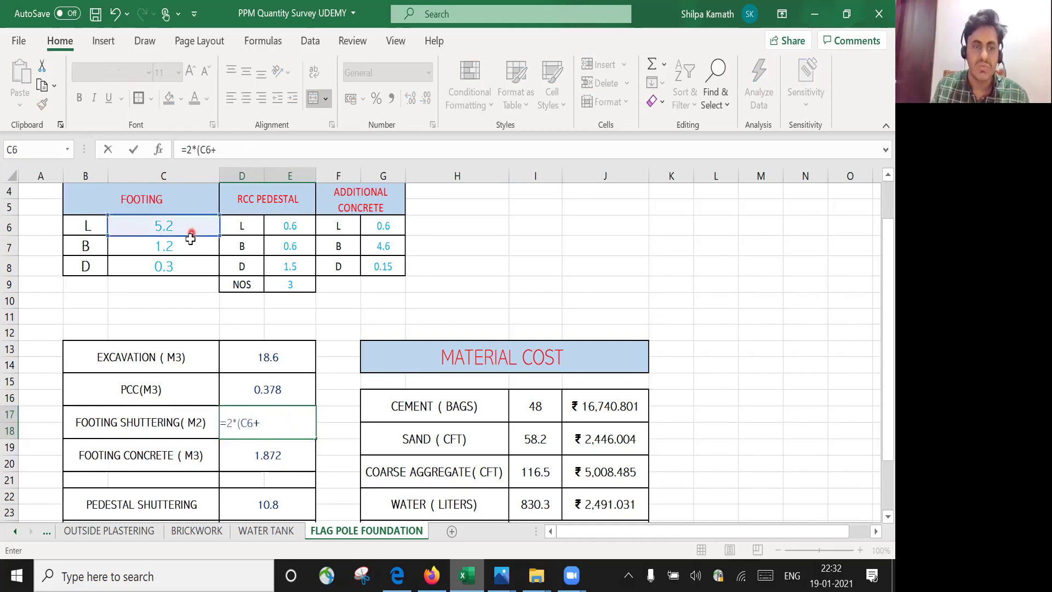
click(191, 242)
text())
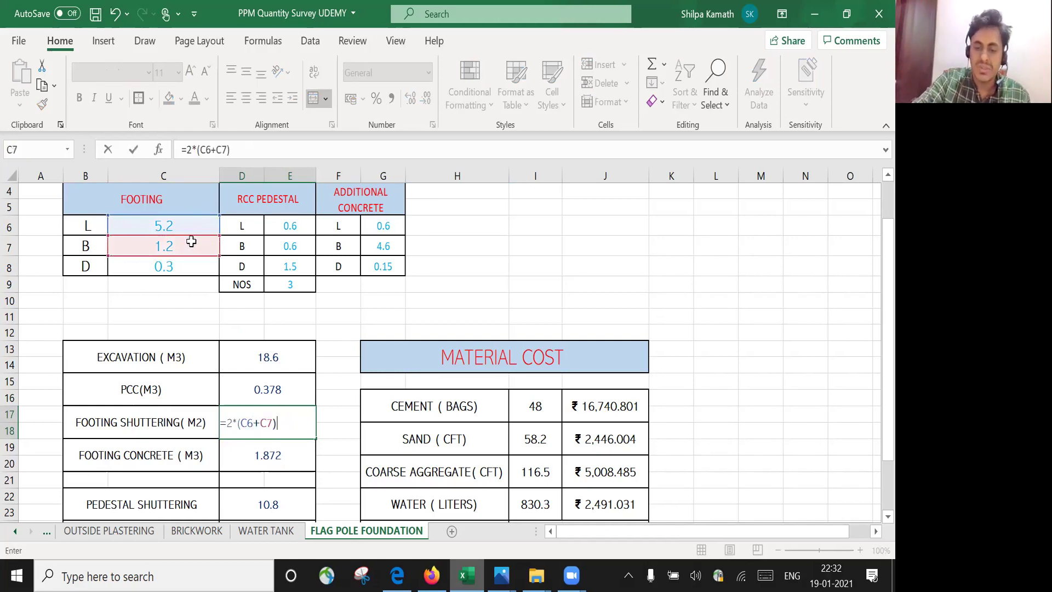
text(*)
click(178, 267)
key(Return)
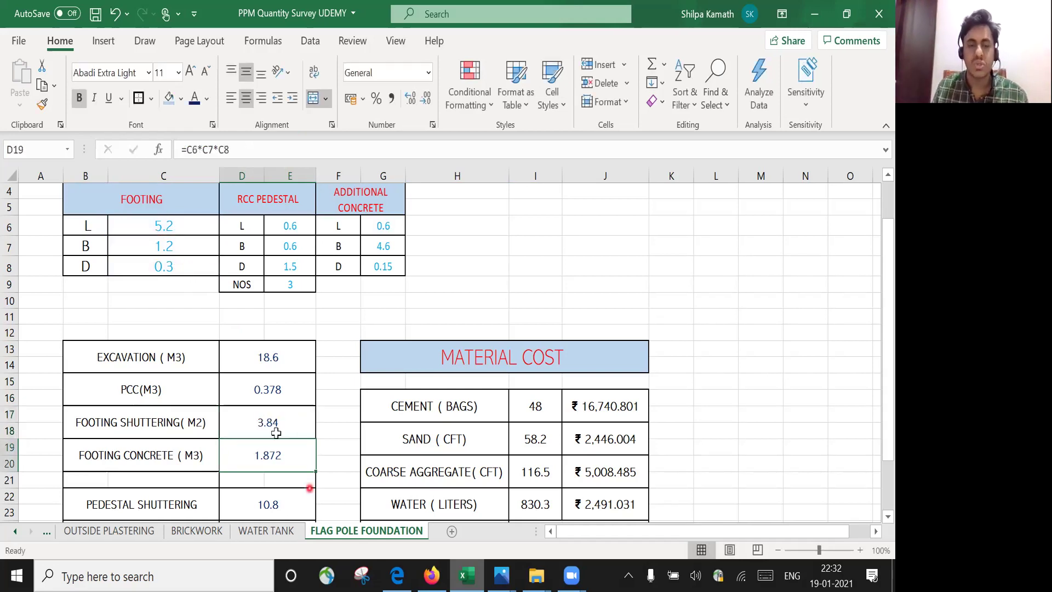
Examine the footing concrete formula in D19 and the pedestal shuttering formula in D22 against the footing and RCC pedestal dimensions.
scroll(276, 430, down, 1)
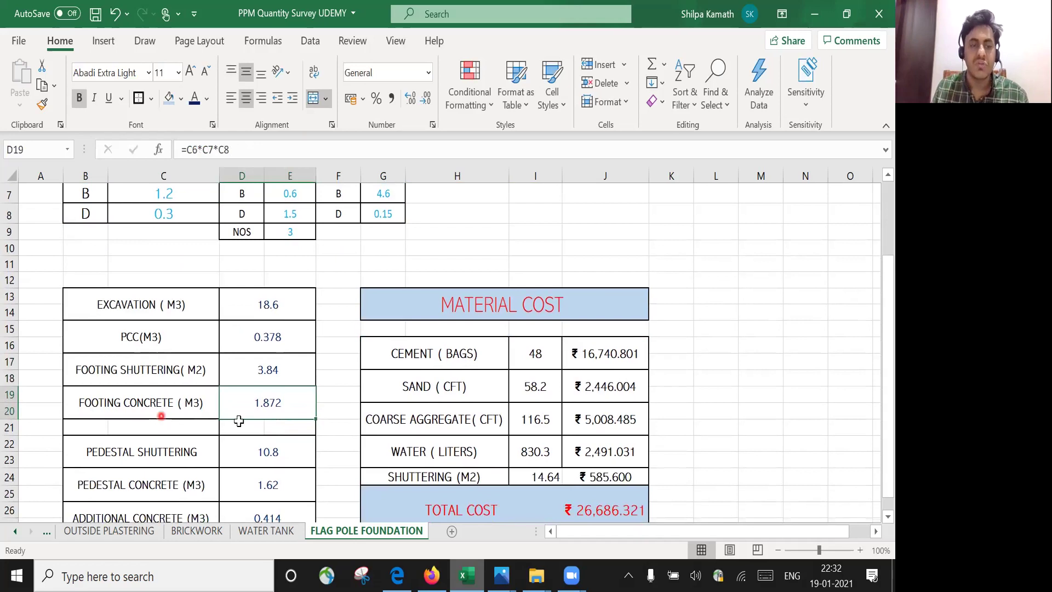
scroll(223, 324, up, 1)
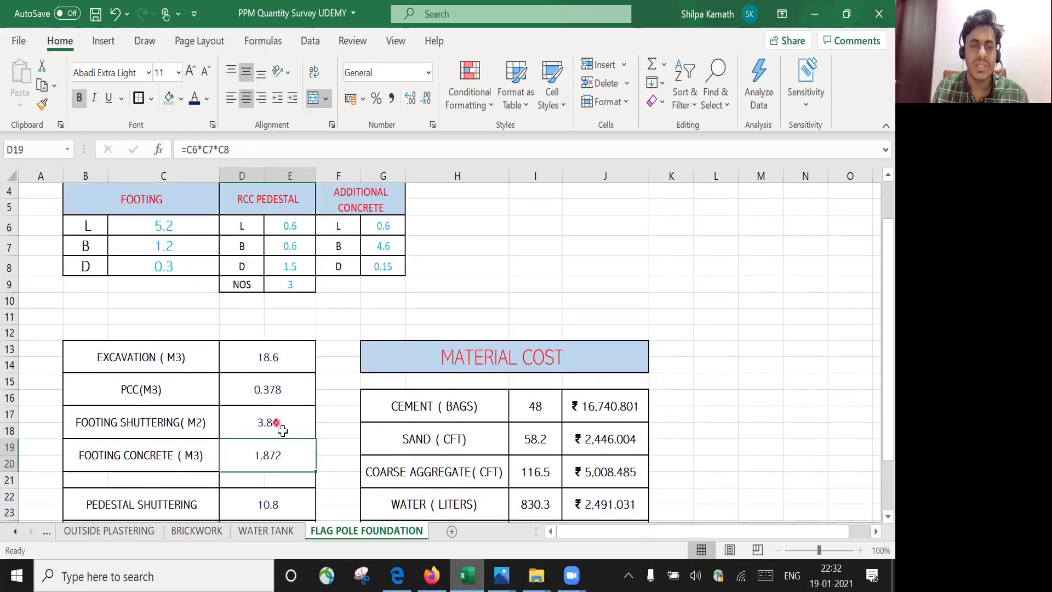
scroll(277, 427, down, 1)
scroll(256, 422, down, 1)
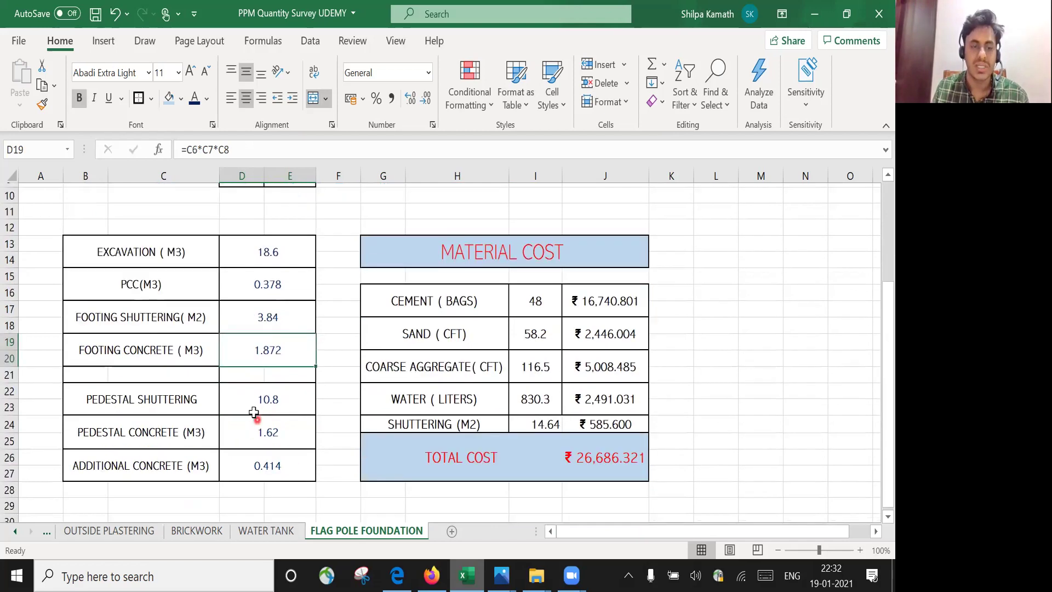
scroll(253, 389, up, 2)
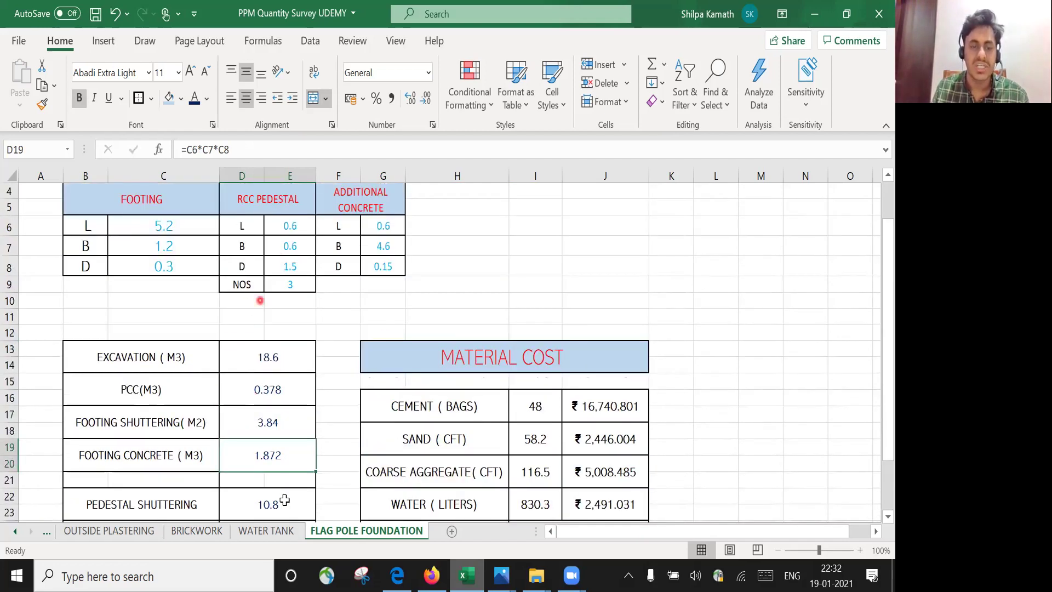
scroll(285, 500, down, 1)
click(275, 485)
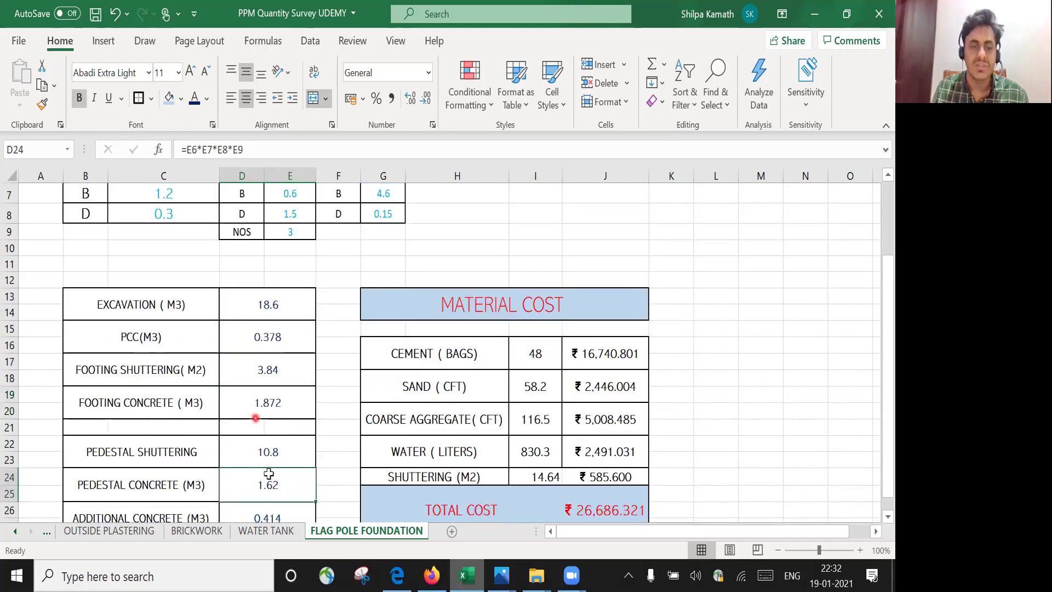
click(274, 440)
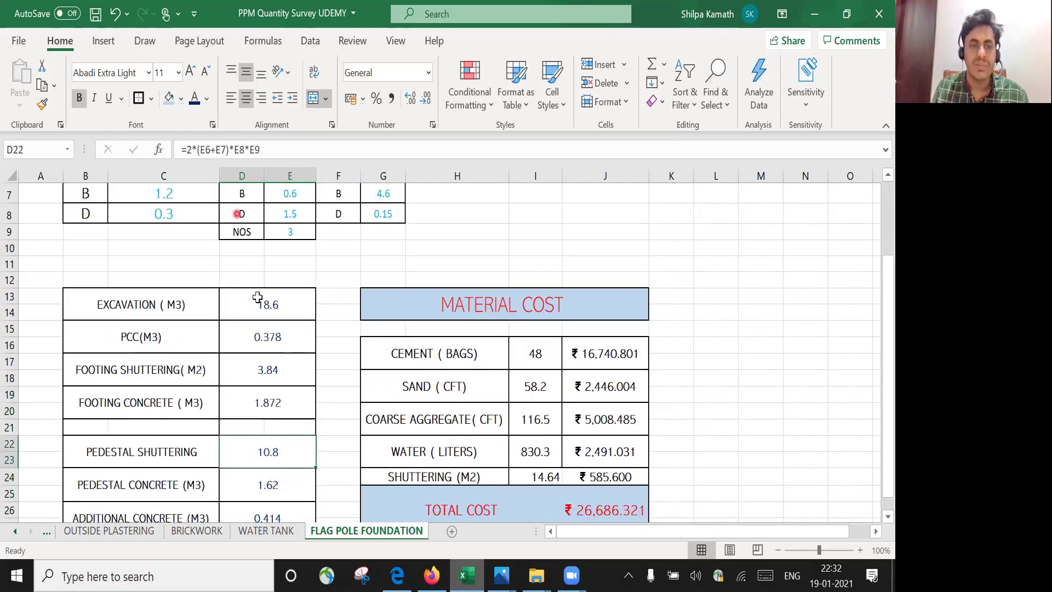
scroll(258, 296, up, 1)
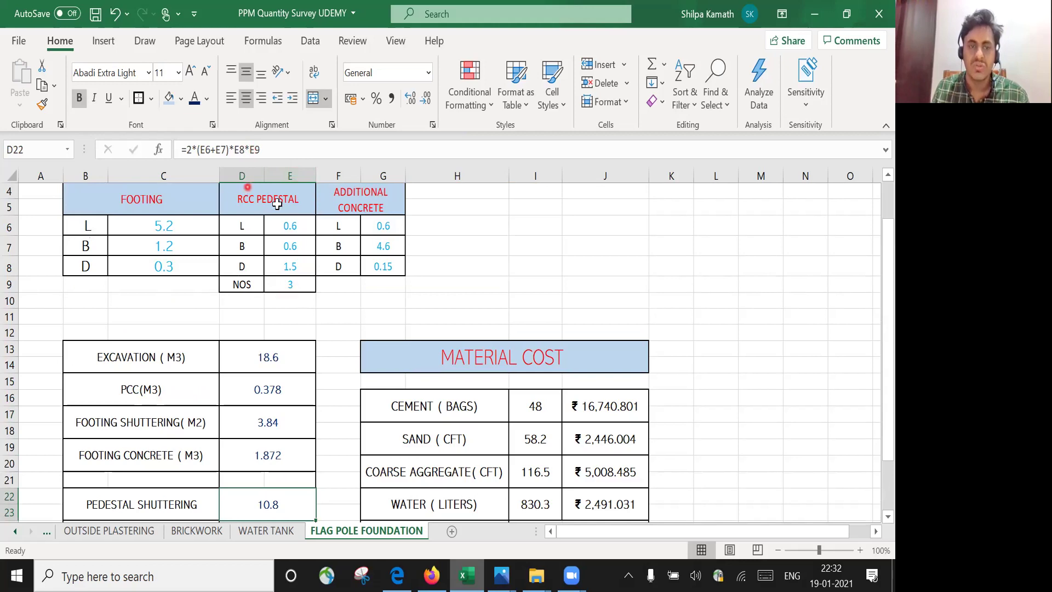
scroll(282, 285, down, 2)
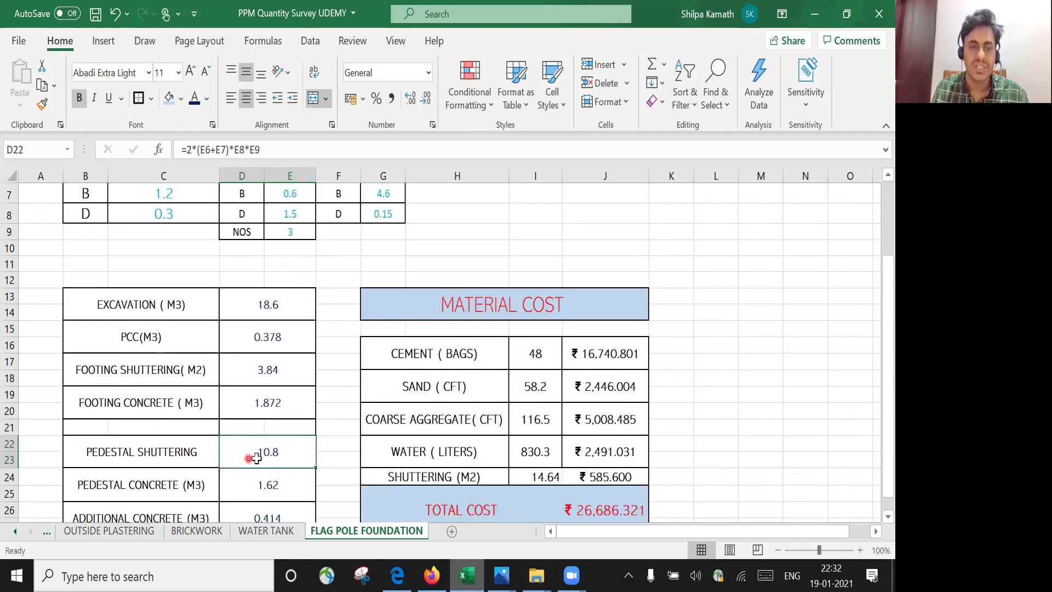
scroll(263, 460, down, 2)
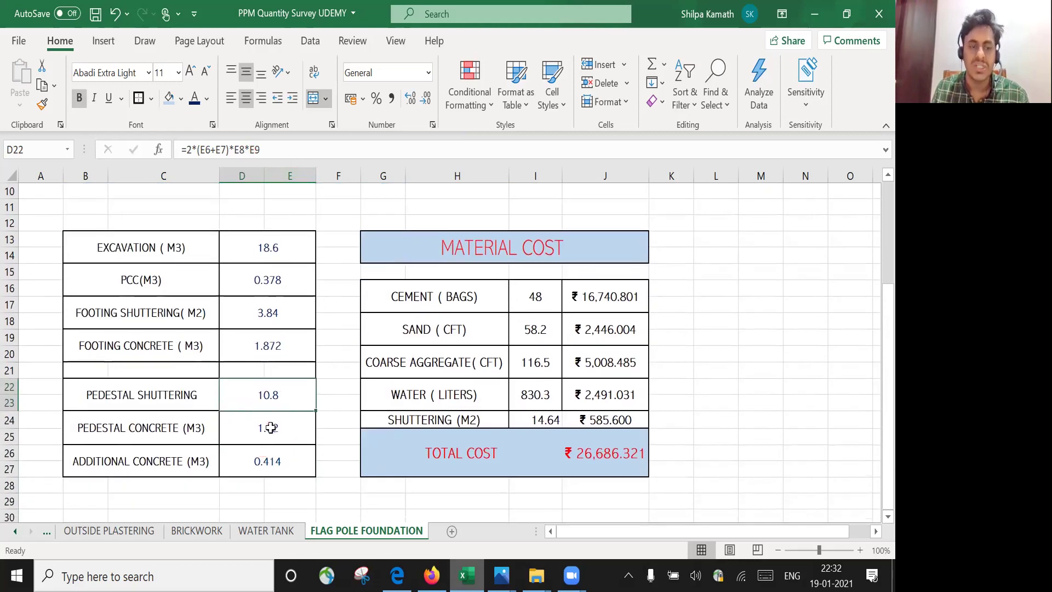
scroll(262, 460, up, 2)
scroll(261, 460, up, 2)
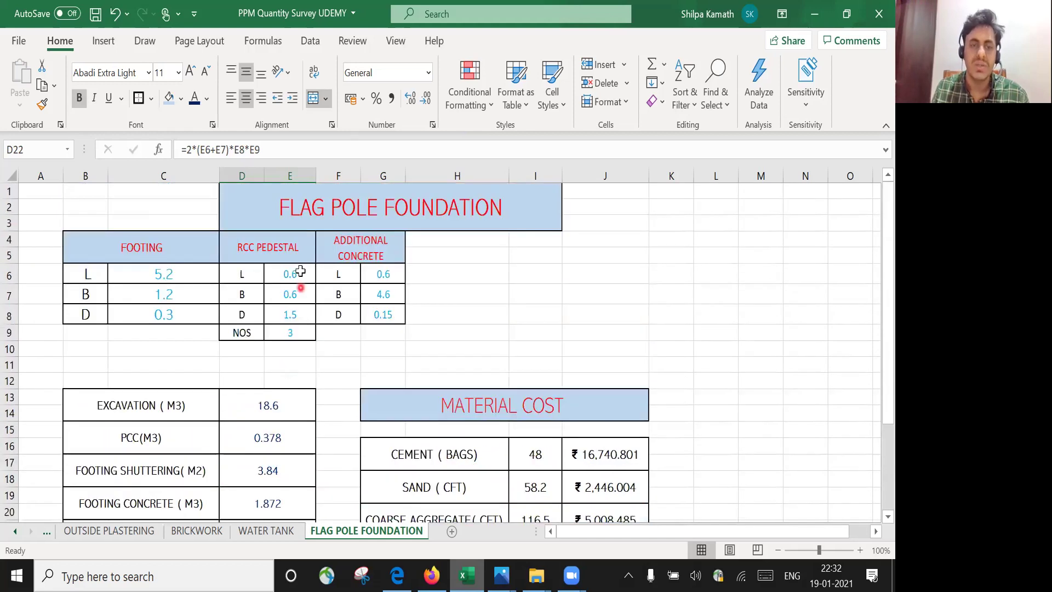
scroll(296, 315, down, 3)
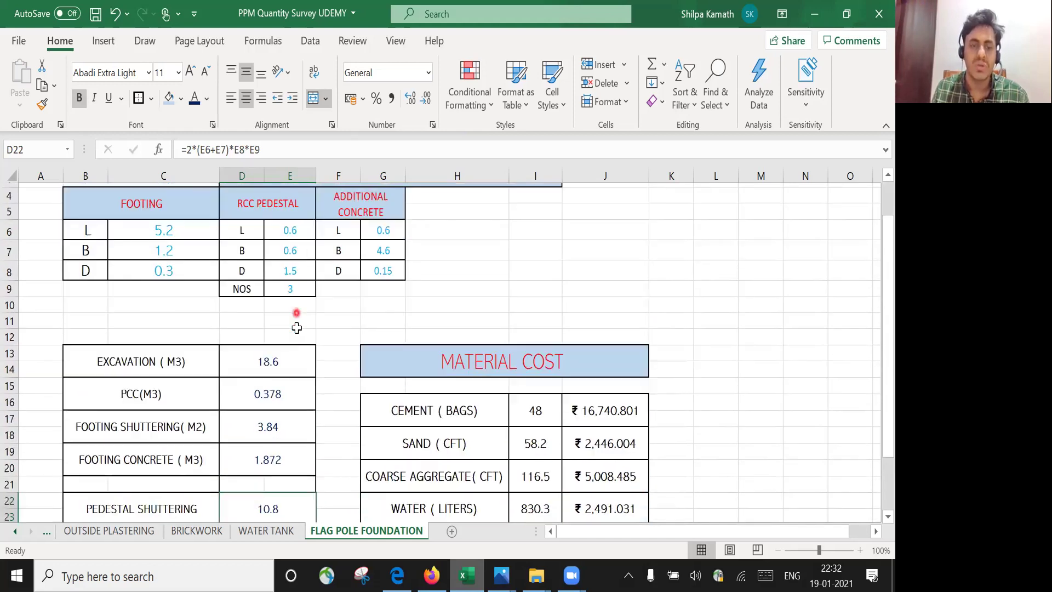
Examine the pedestal concrete formula in D24 and the additional concrete formula in D26 against their dimension tables.
click(273, 427)
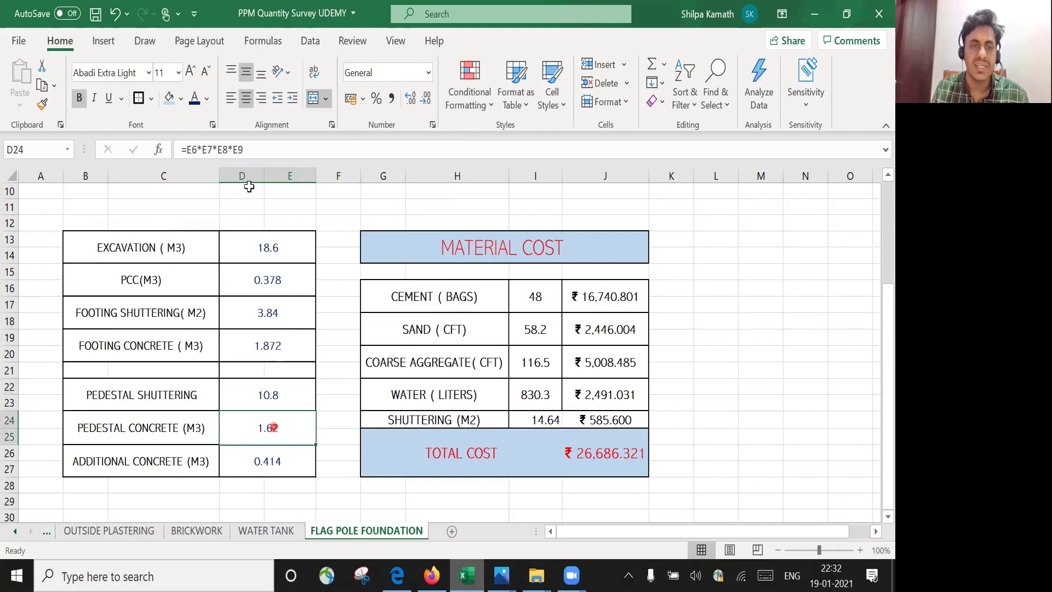
scroll(285, 241, up, 2)
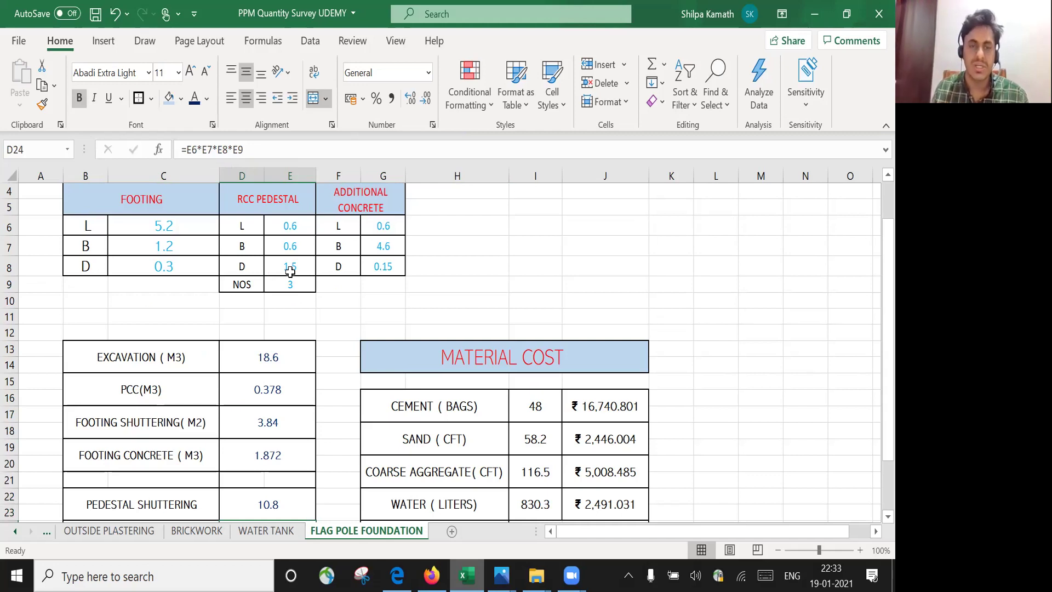
scroll(290, 271, down, 3)
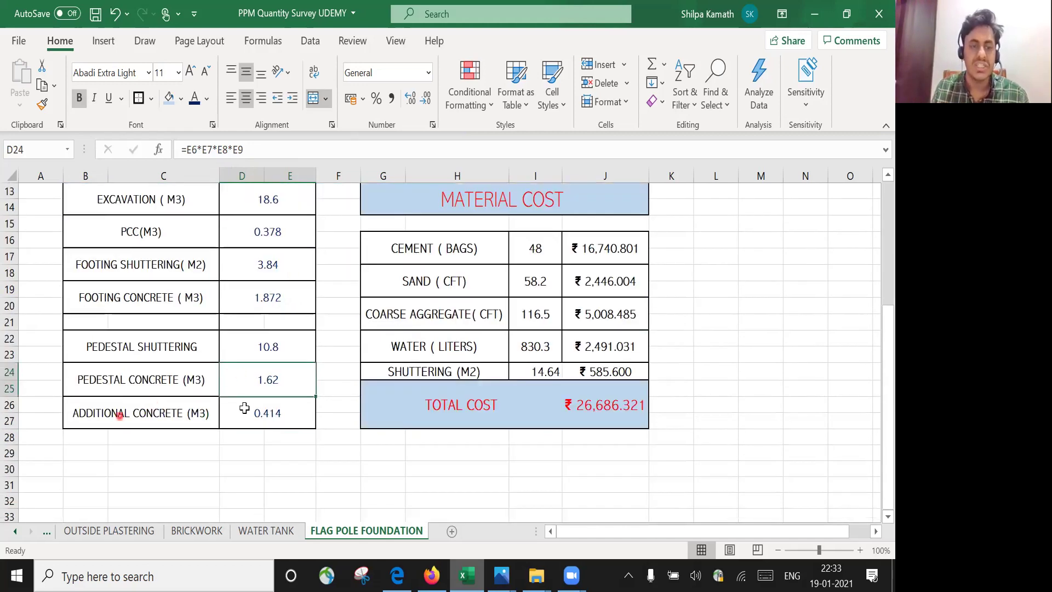
click(270, 413)
scroll(271, 427, up, 2)
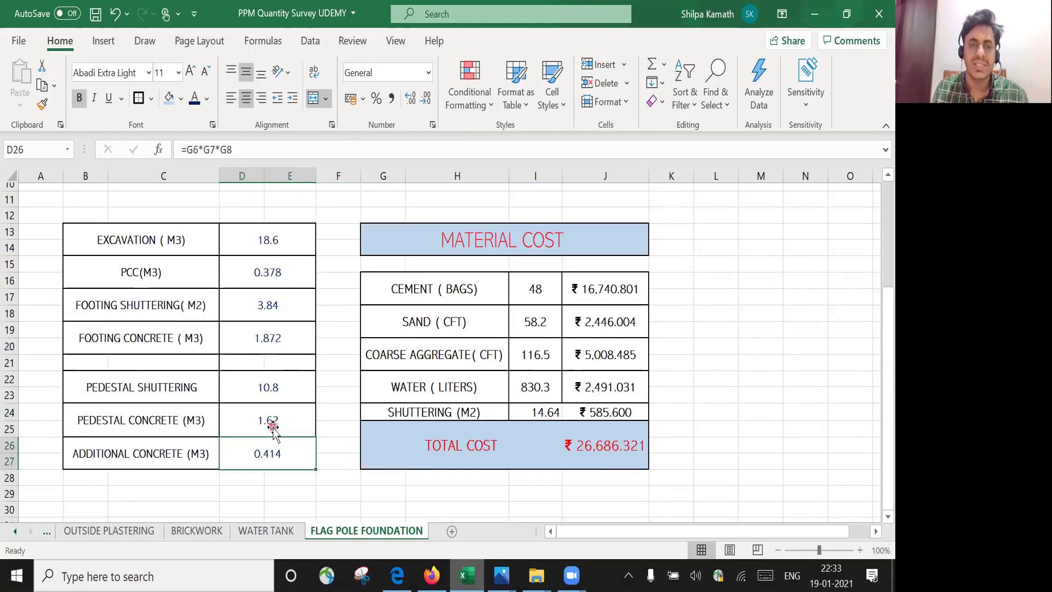
scroll(308, 303, up, 2)
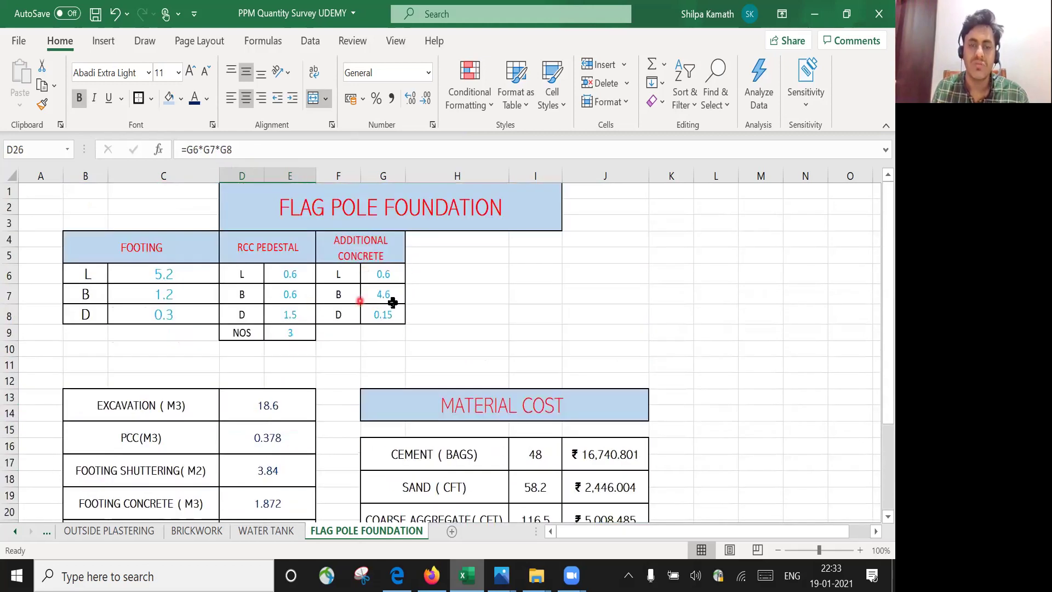
scroll(401, 336, down, 2)
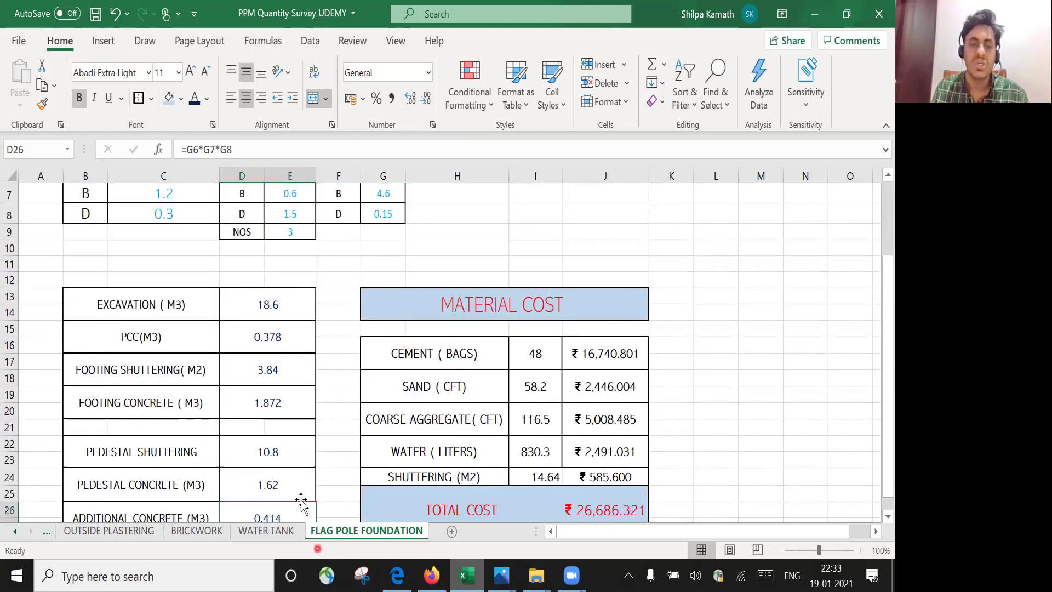
scroll(298, 498, down, 2)
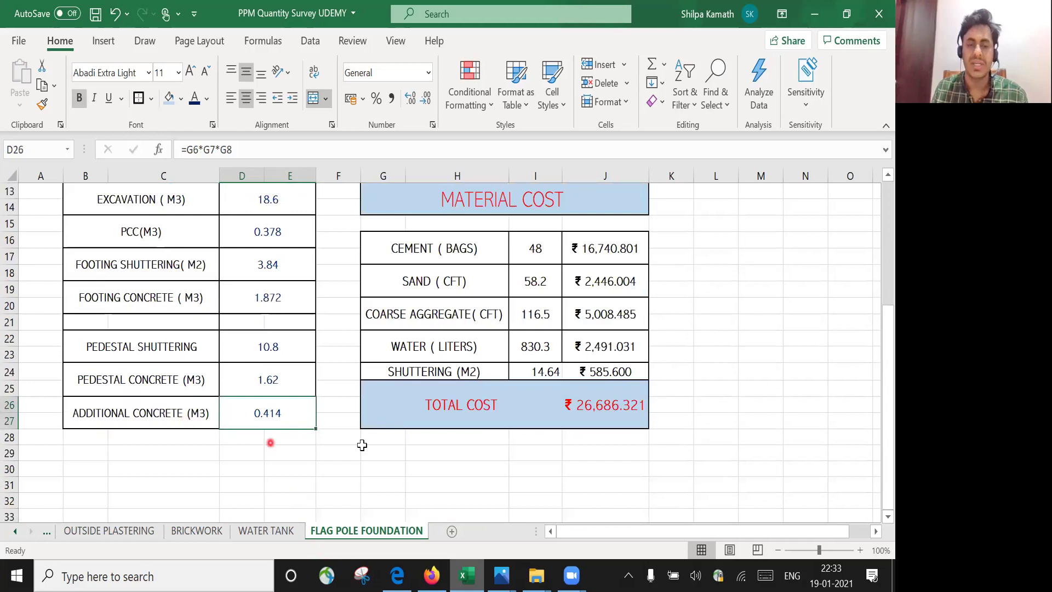
scroll(467, 439, up, 3)
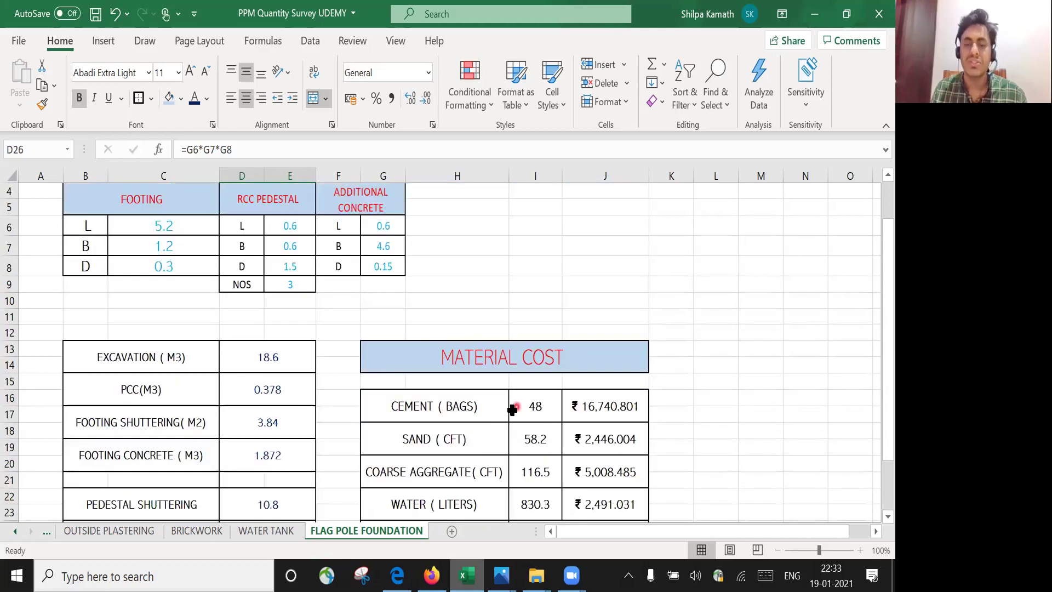
Check the cement bags formula in I16 against the PCC, footing, pedestal and additional concrete quantities.
click(542, 404)
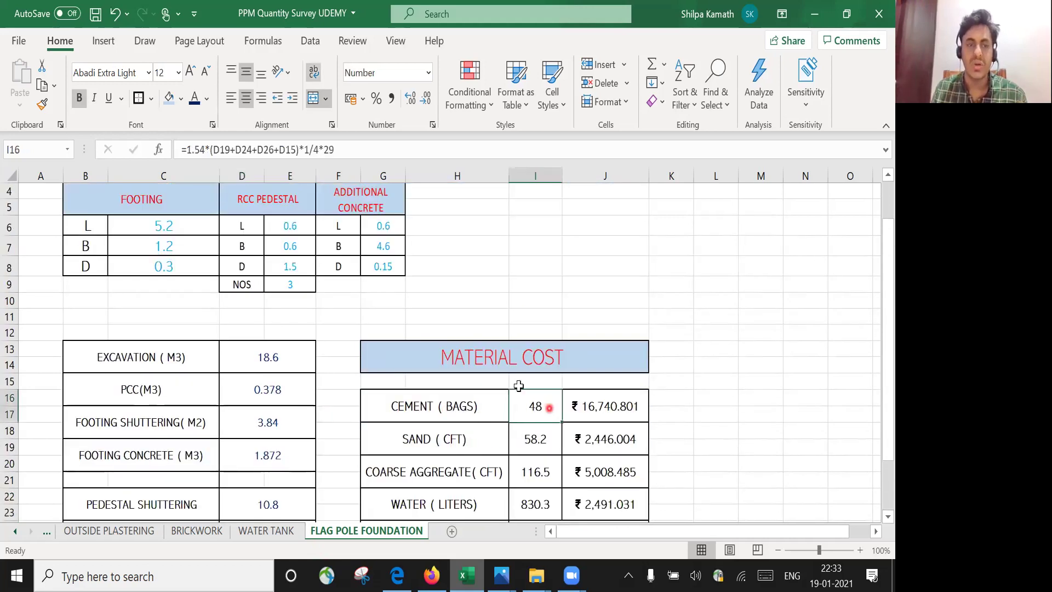
scroll(482, 331, down, 1)
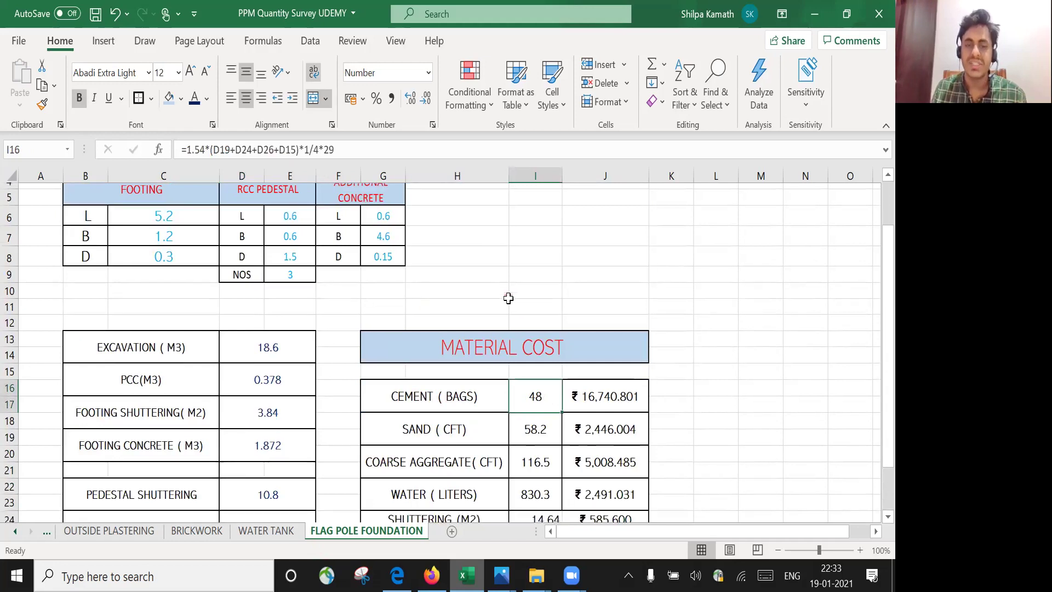
scroll(254, 234, down, 3)
Try a footing length of 6 in C6 to recalculate the quantities and material cost.
scroll(261, 241, up, 5)
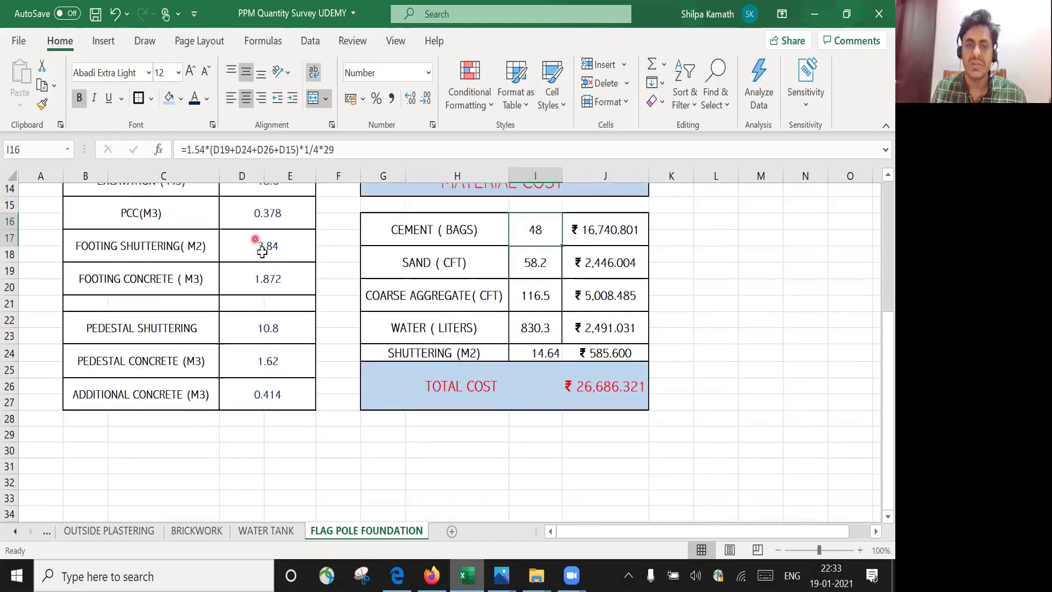
click(183, 274)
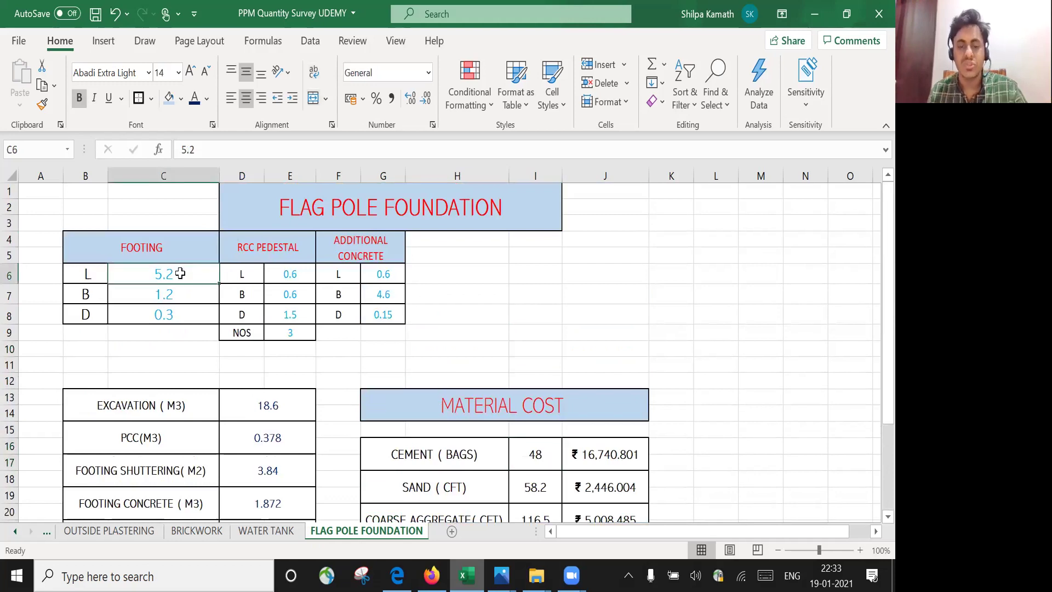
text(6)
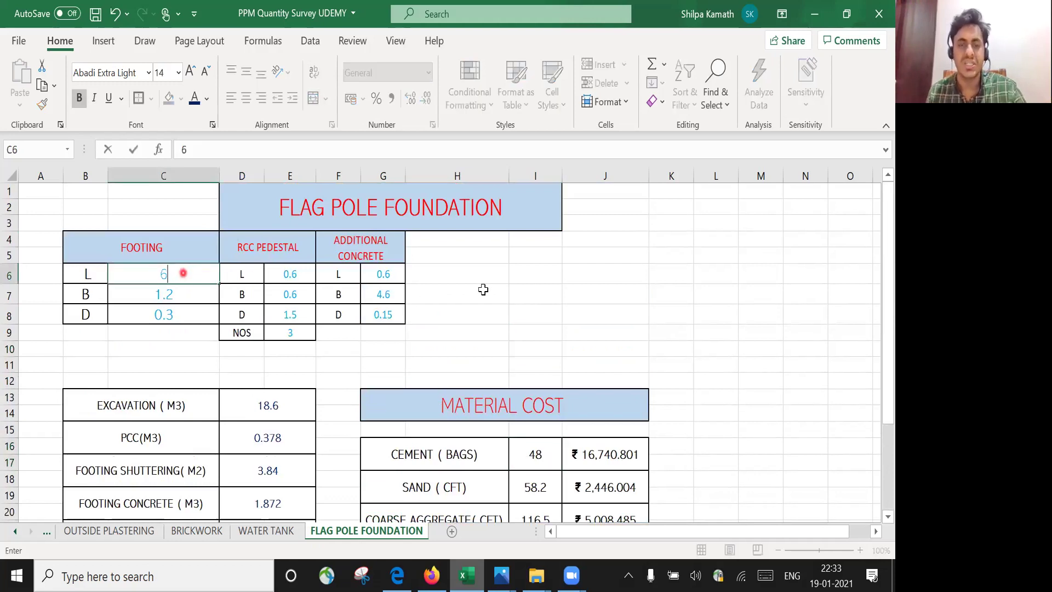
click(551, 291)
click(178, 294)
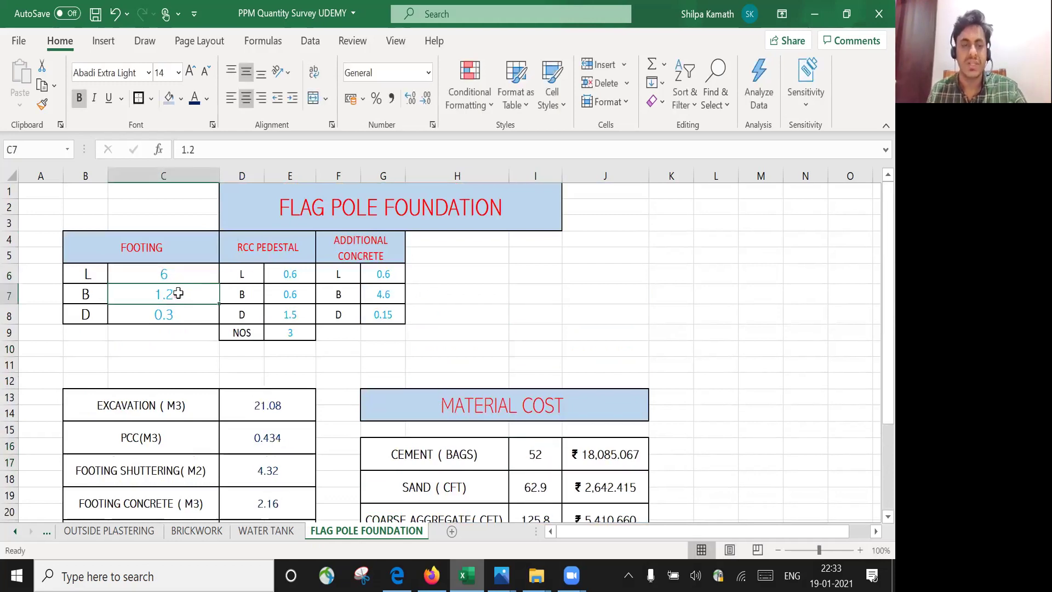
Set the footing length to 5, breadth to 5 and depth to 0.5, and review the recalculated quantities and total cost.
click(184, 275)
key(BackSpace)
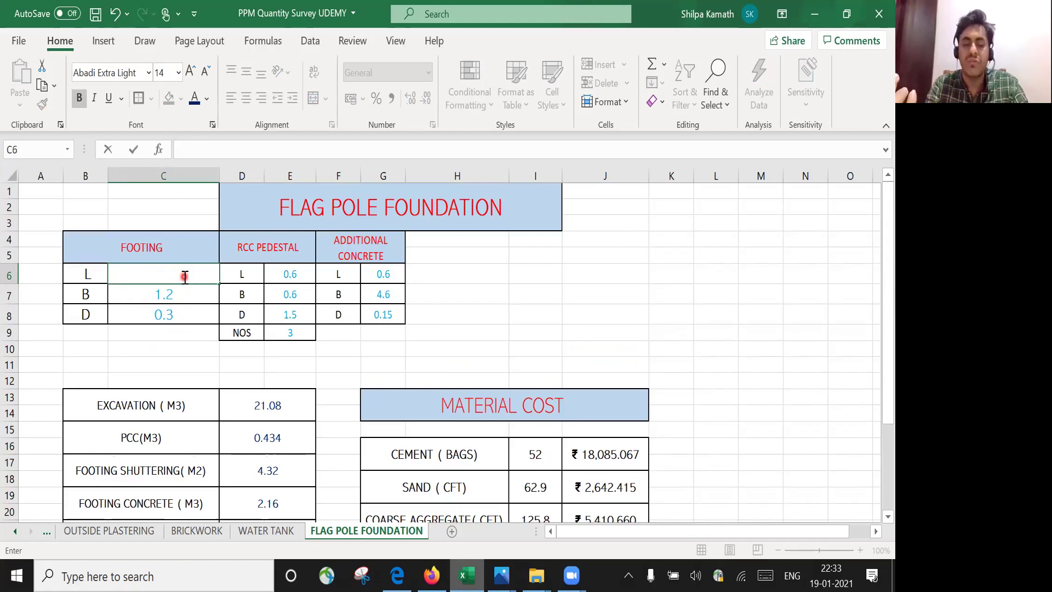
text(5)
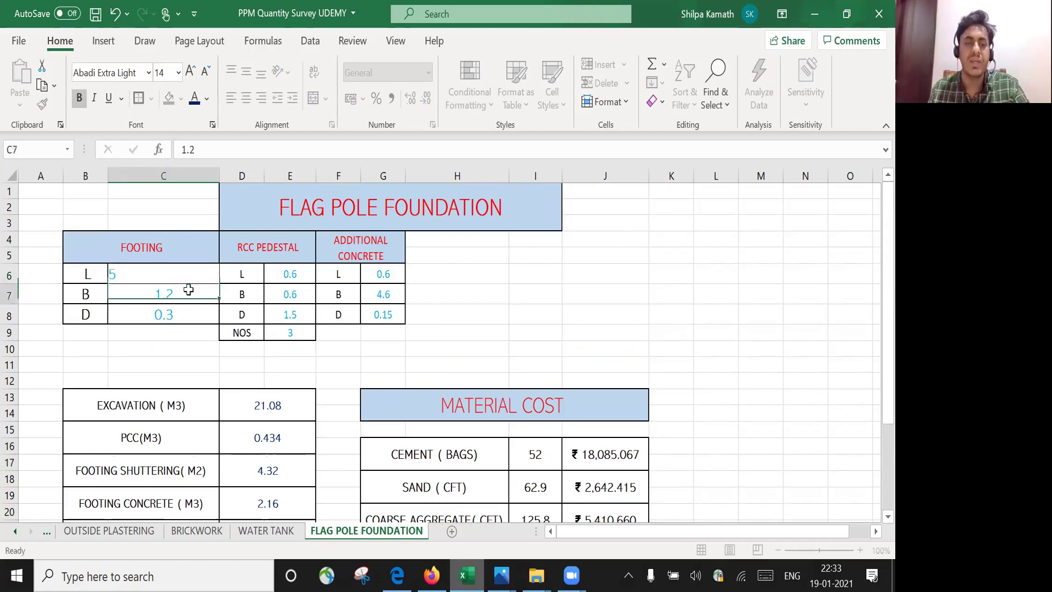
click(188, 285)
text(5)
click(474, 299)
click(181, 313)
text(0.5)
key(Return)
scroll(411, 263, down, 3)
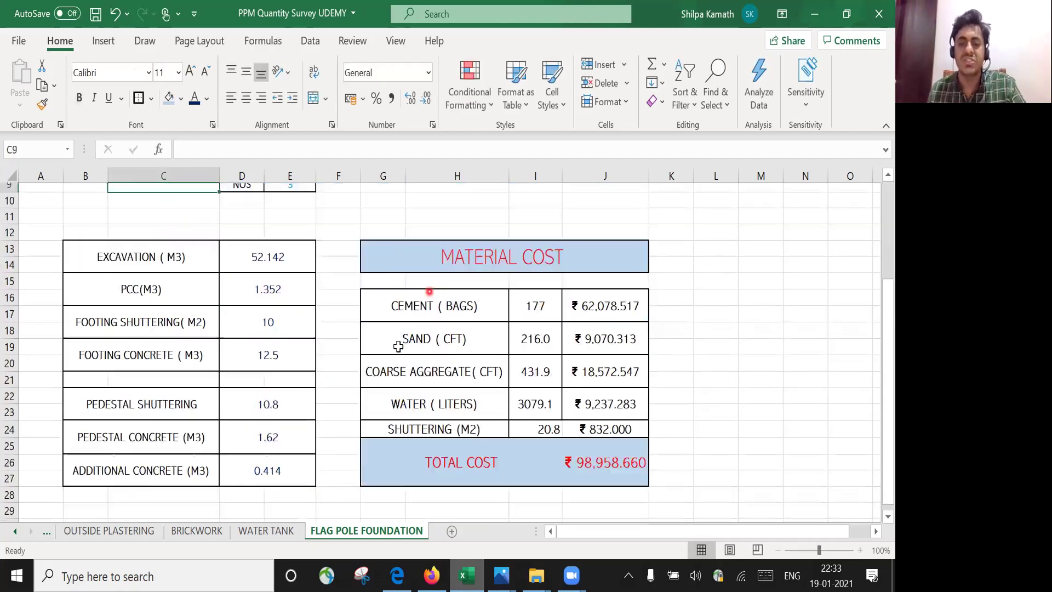
scroll(400, 329, down, 1)
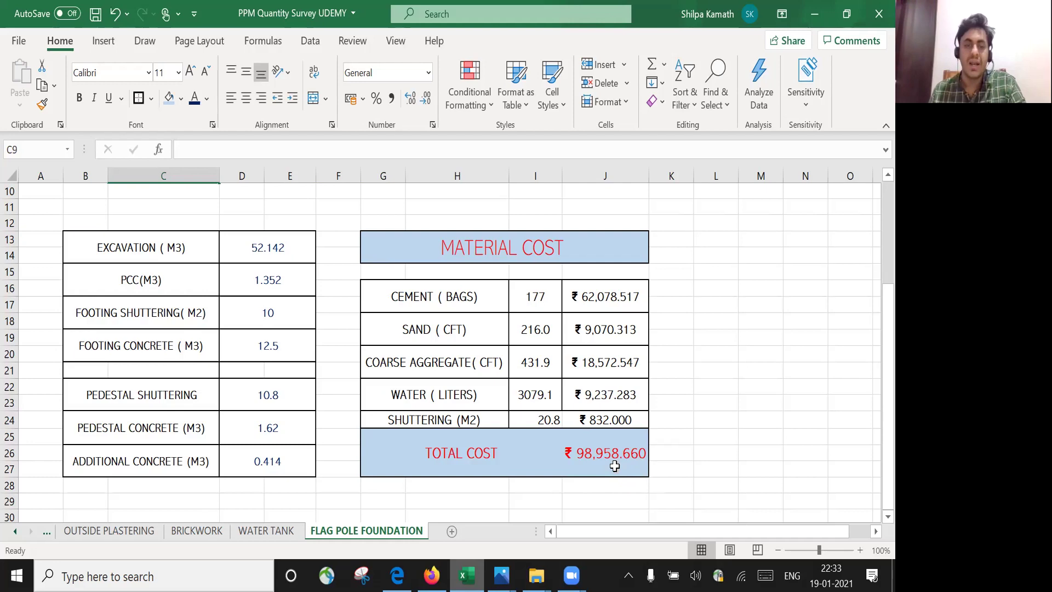
scroll(614, 465, up, 3)
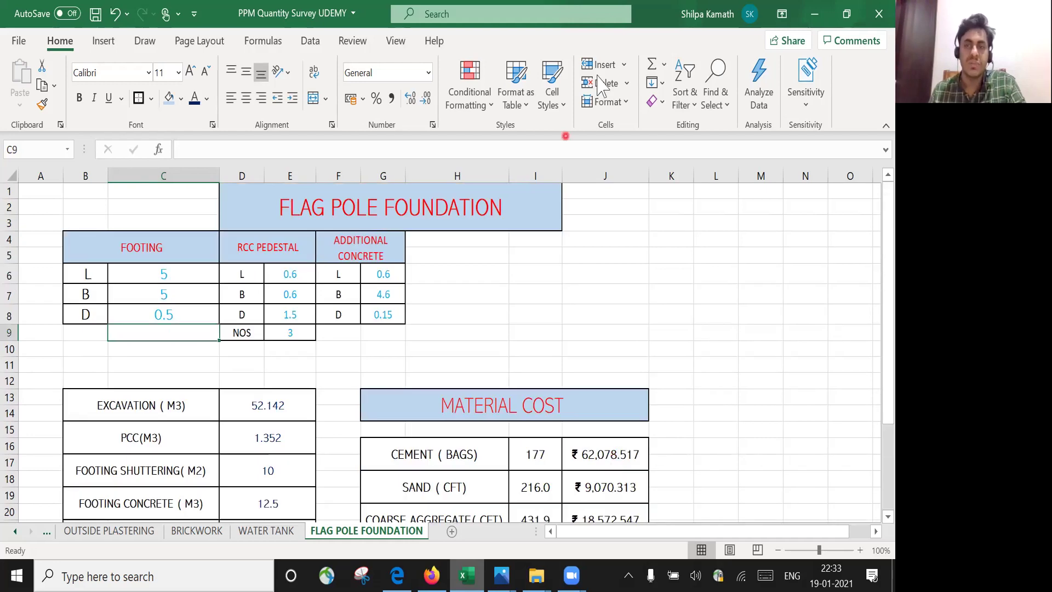